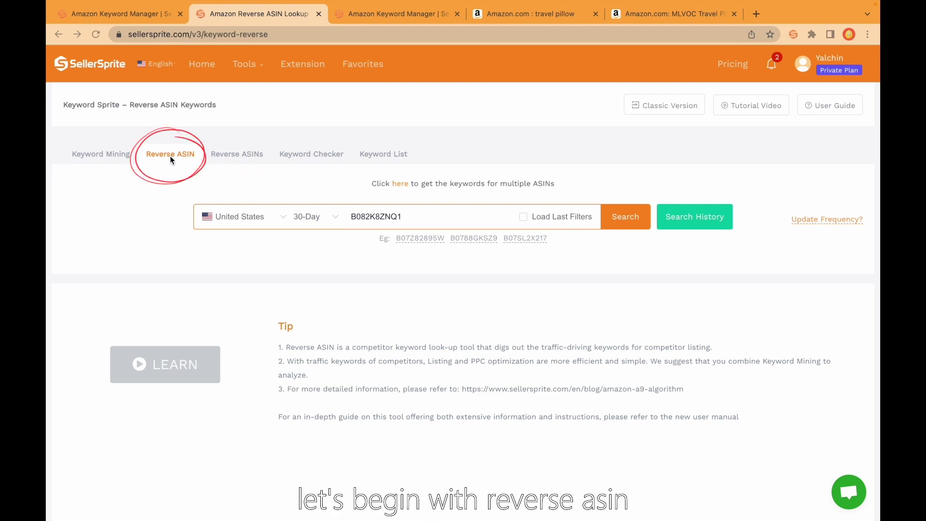
Browse the Amazon travel pillow results, then return to the B082K8ZNQ1 Reverse ASIN lookup
{"action": "left_click", "coordinate": [542, 13]}
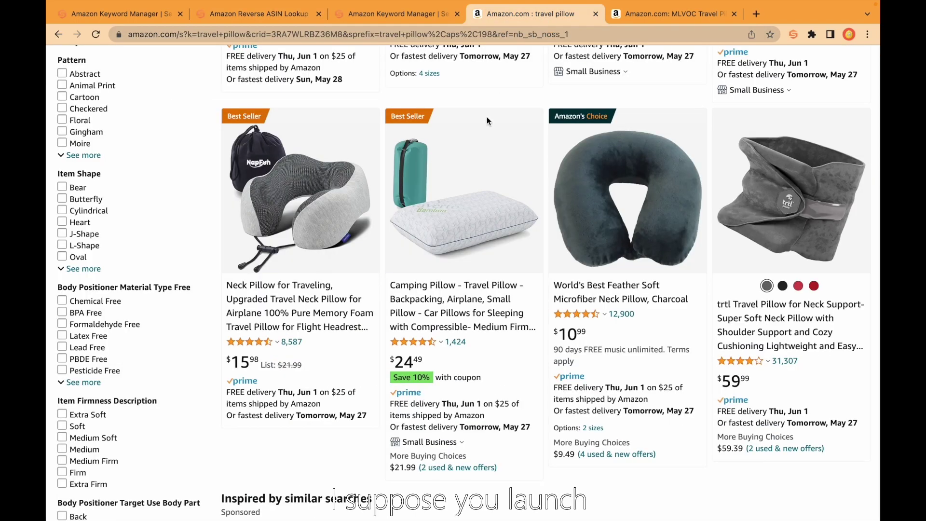
{"action": "scroll", "coordinate": [482, 125], "scroll_direction": "up", "scroll_amount": 3}
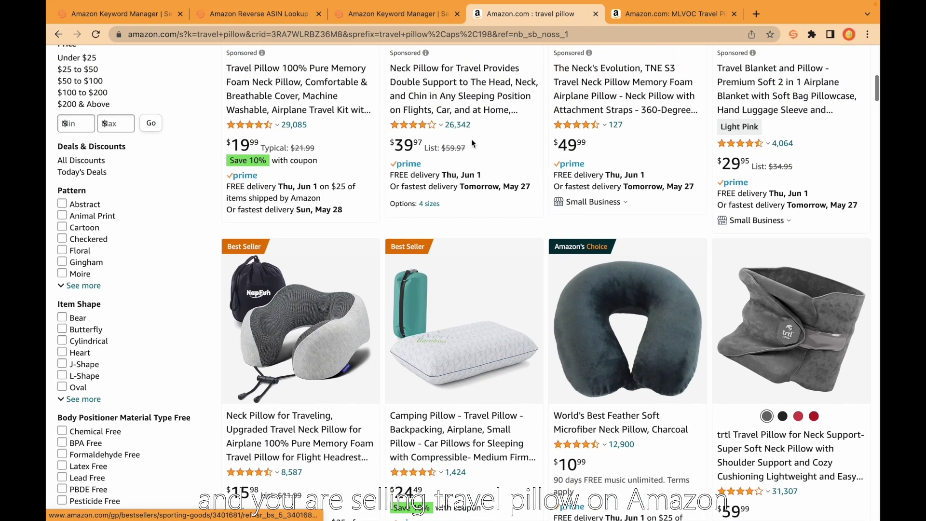
{"action": "scroll", "coordinate": [470, 139], "scroll_direction": "up", "scroll_amount": 2}
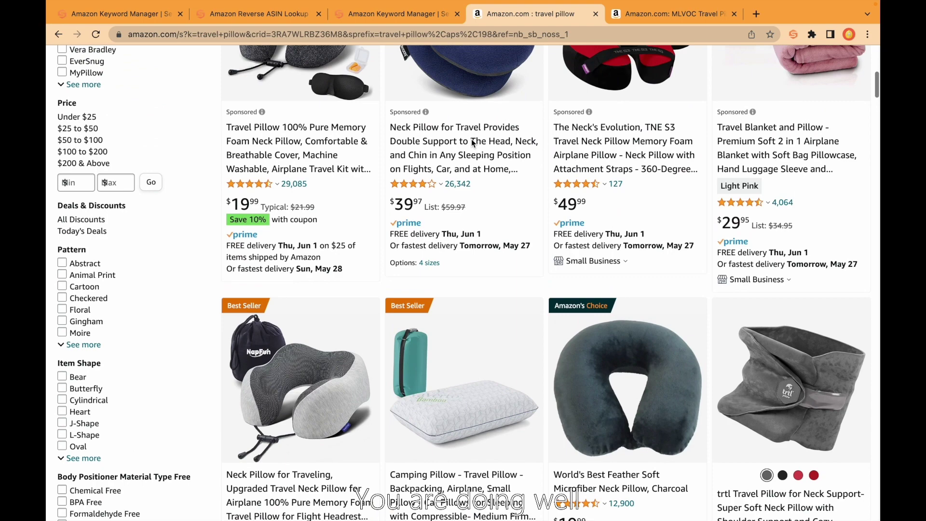
{"action": "scroll", "coordinate": [472, 143], "scroll_direction": "up", "scroll_amount": 1}
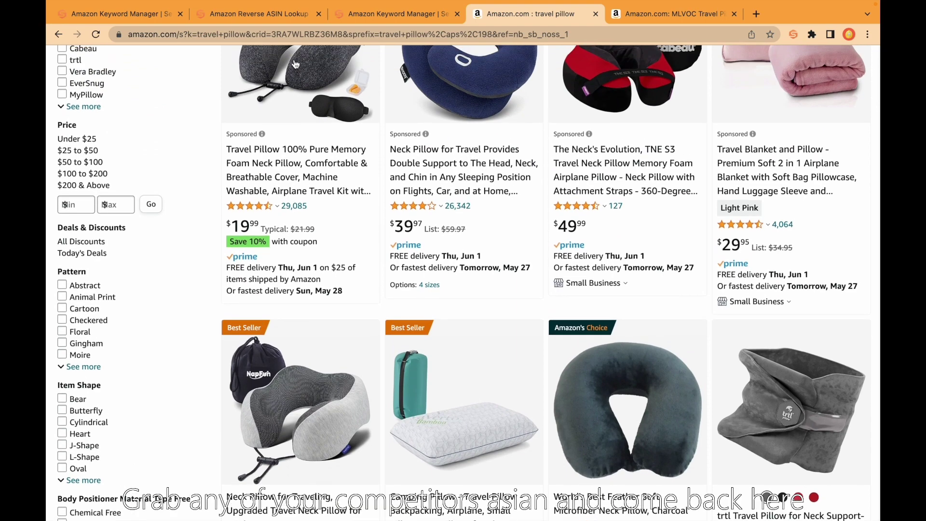
{"action": "left_click", "coordinate": [272, 15]}
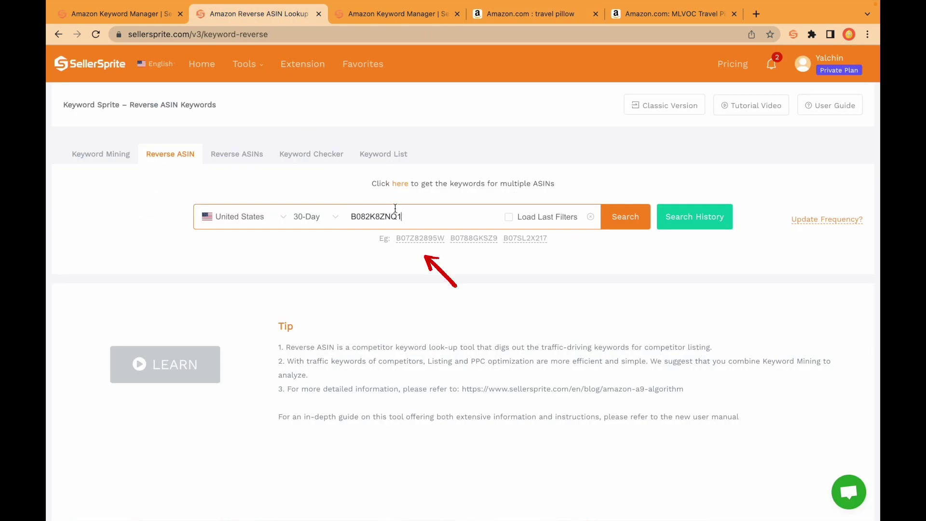
Run the reverse ASIN search for B082K8ZNQ1 and preview its five variation thumbnails
{"action": "left_click", "coordinate": [629, 214]}
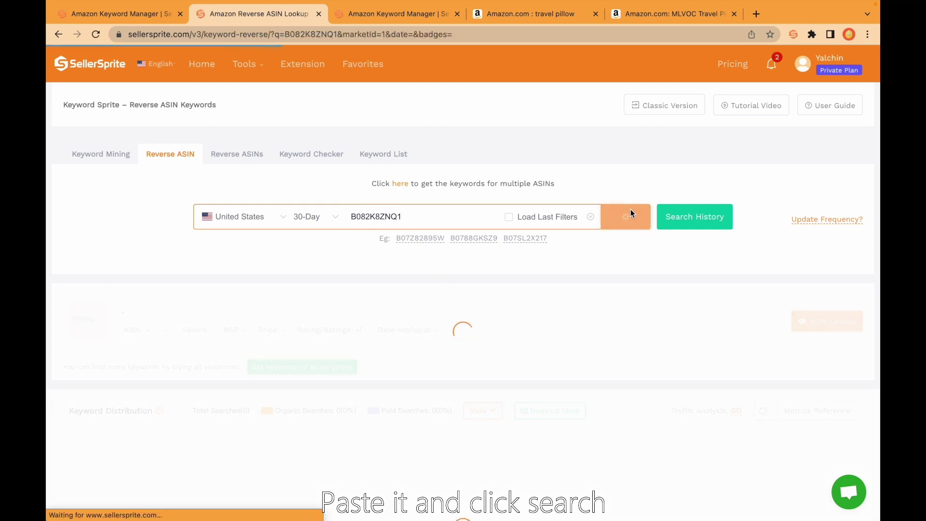
{"action": "scroll", "coordinate": [629, 210], "scroll_direction": "down", "scroll_amount": 3}
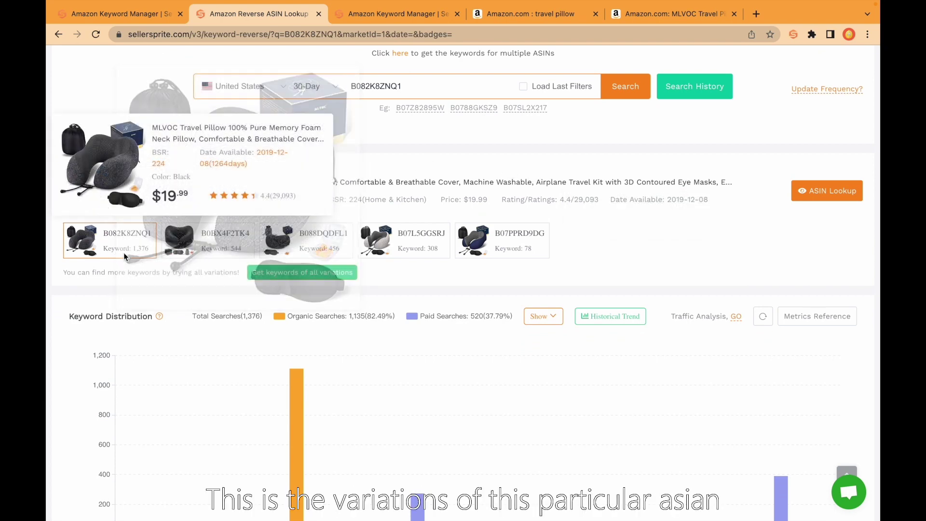
{"action": "mouse_move", "coordinate": [397, 248]}
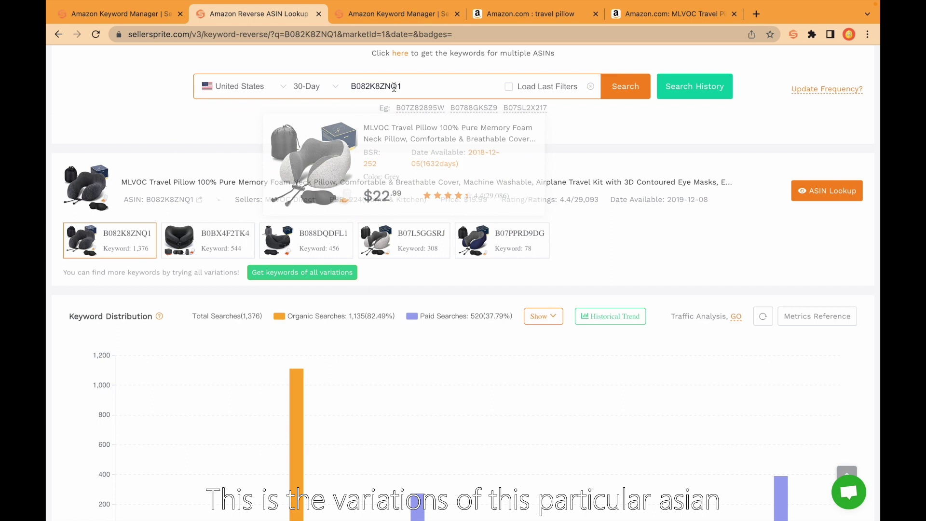
{"action": "mouse_move", "coordinate": [322, 242]}
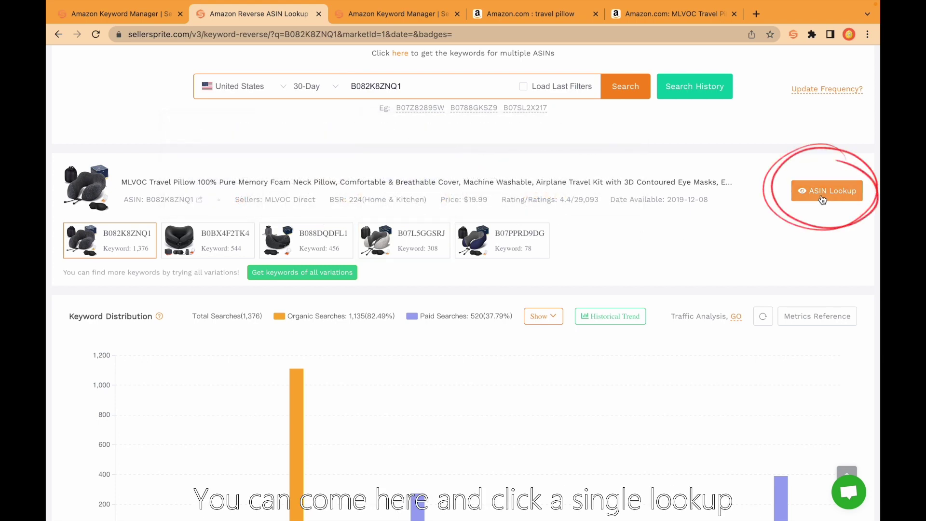
Open the ASIN Lookup panel for B082K8ZNQ1 to review its monthly sales and revenue
{"action": "left_click", "coordinate": [815, 202]}
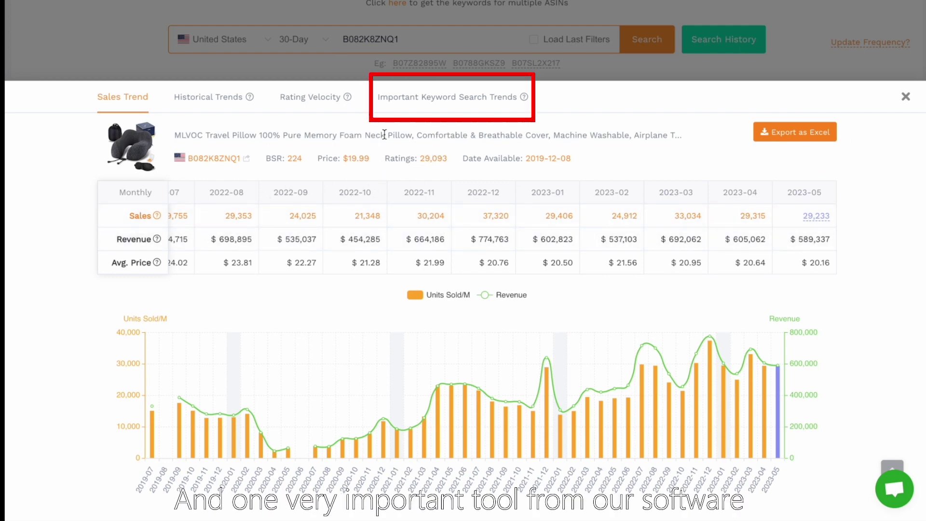
Show the Important Keyword Search Trends chart and read monthly searches for the five pillow keywords
{"action": "left_click", "coordinate": [418, 100]}
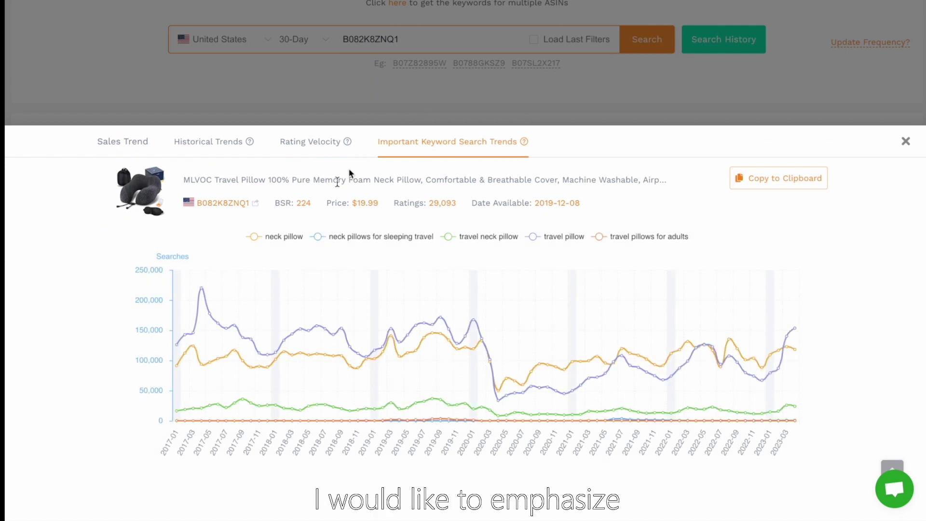
{"action": "mouse_move", "coordinate": [238, 309]}
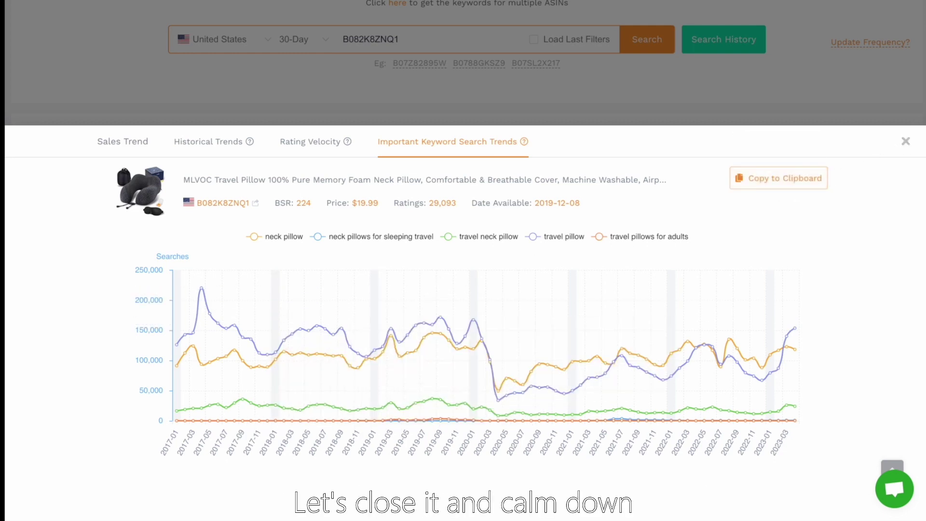
Close the lookup panel and inspect the Keyword Distribution bars: 1,111 organic, 272 SP ad keywords
{"action": "left_click", "coordinate": [905, 142]}
{"action": "scroll", "coordinate": [751, 201], "scroll_direction": "down", "scroll_amount": 2}
{"action": "scroll", "coordinate": [751, 201], "scroll_direction": "down", "scroll_amount": 2}
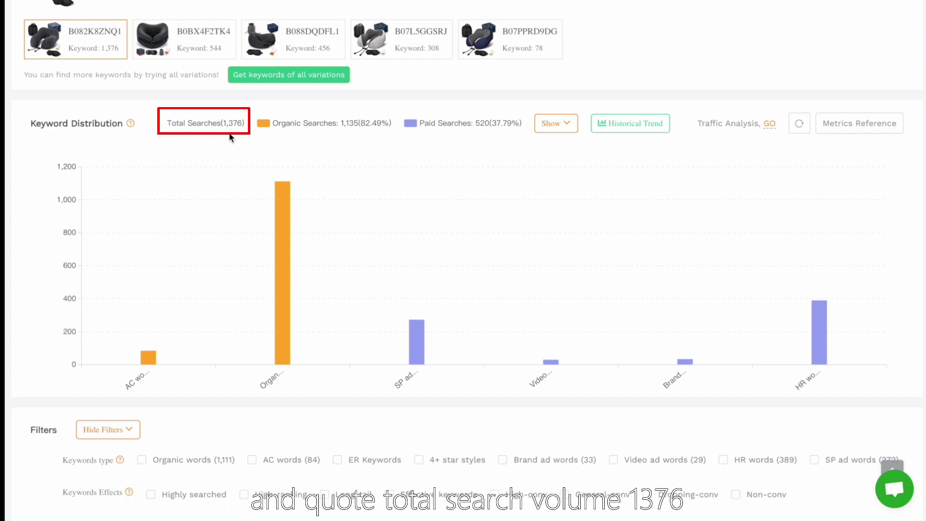
{"action": "mouse_move", "coordinate": [288, 197]}
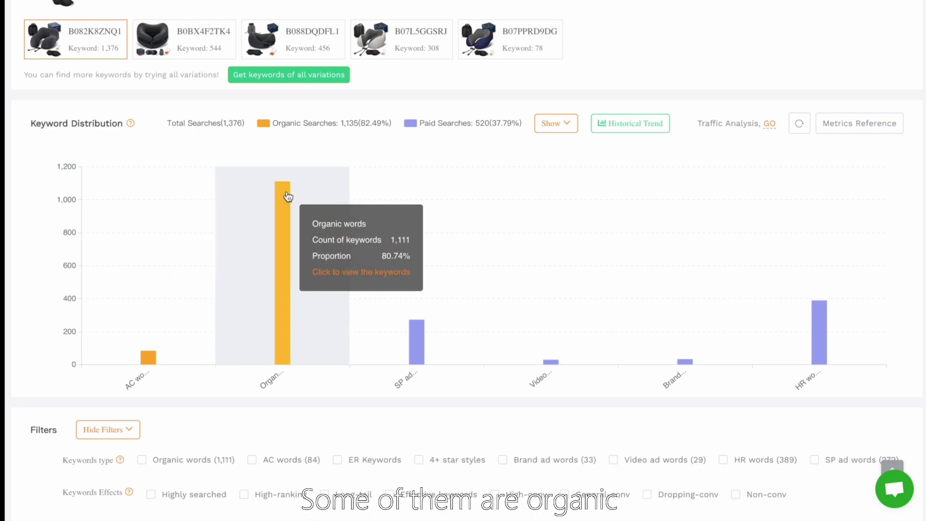
{"action": "mouse_move", "coordinate": [390, 291]}
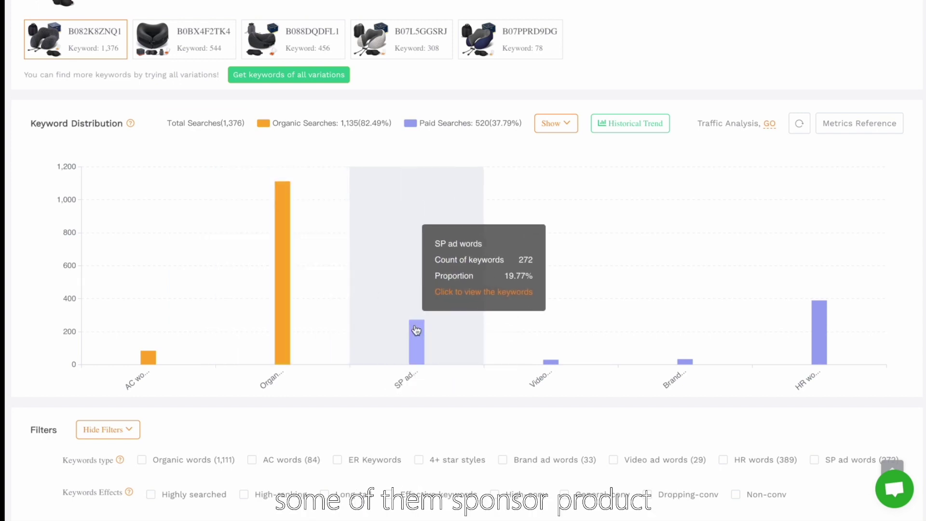
{"action": "mouse_move", "coordinate": [540, 353]}
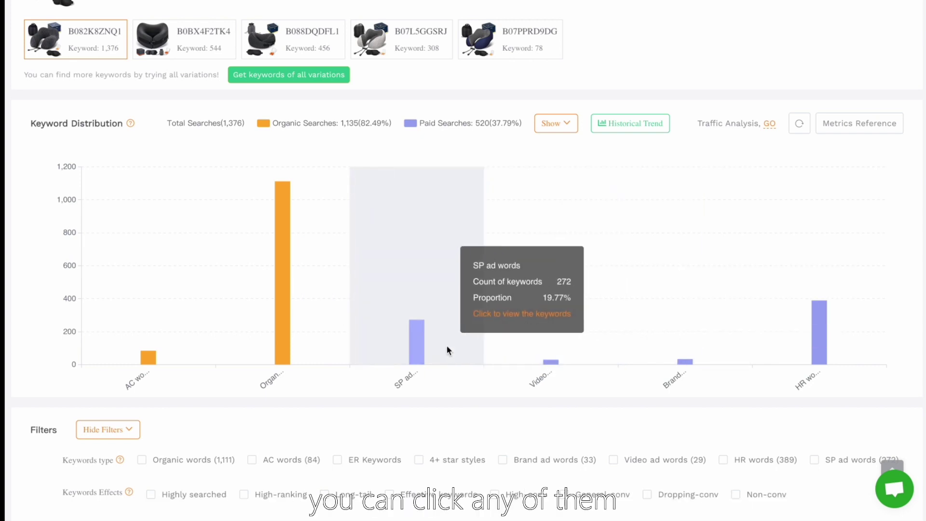
Filter to the 26 video ad keywords and tick travel pillow, travel neck pillow and airplane pillow
{"action": "left_click", "coordinate": [550, 362]}
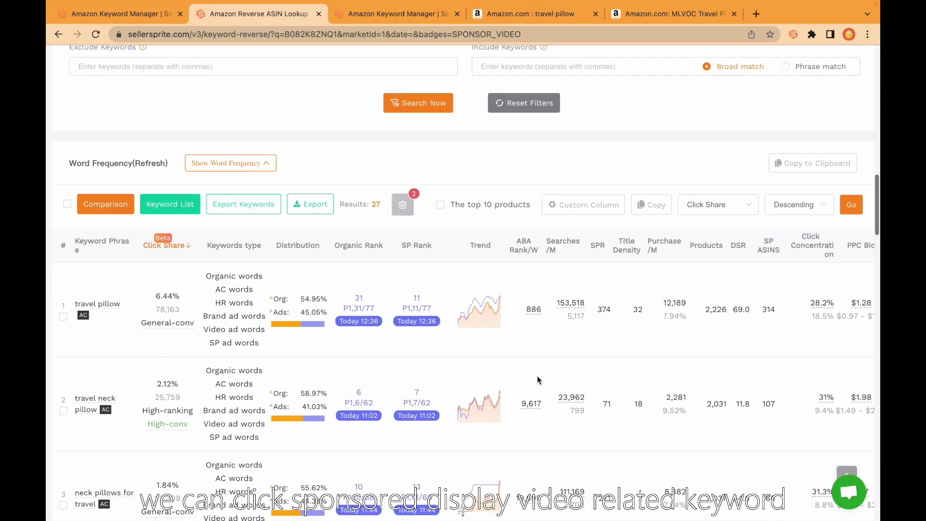
{"action": "mouse_move", "coordinate": [143, 444]}
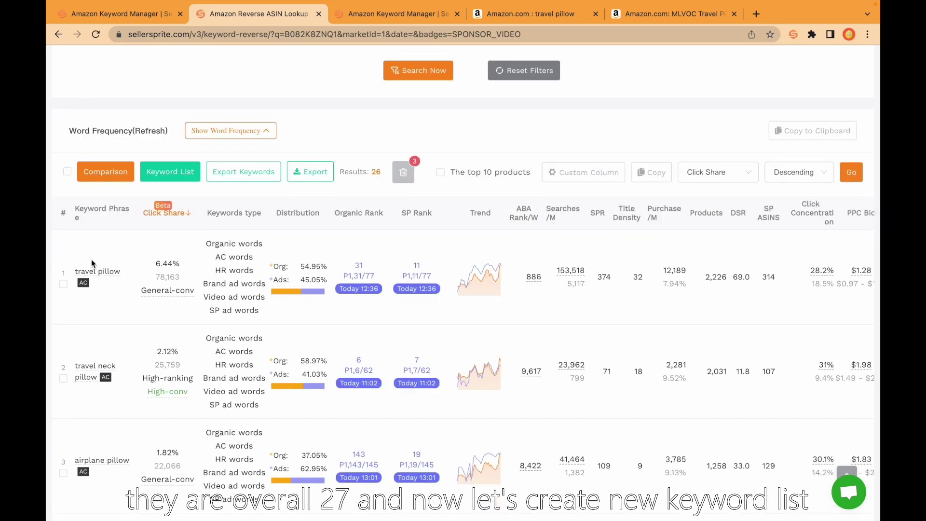
{"action": "left_click", "coordinate": [63, 287]}
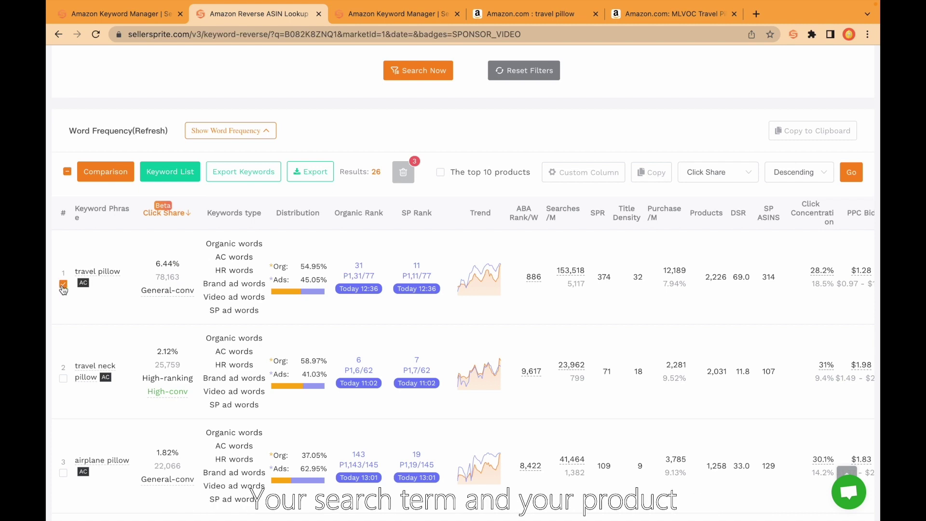
{"action": "left_click", "coordinate": [63, 378]}
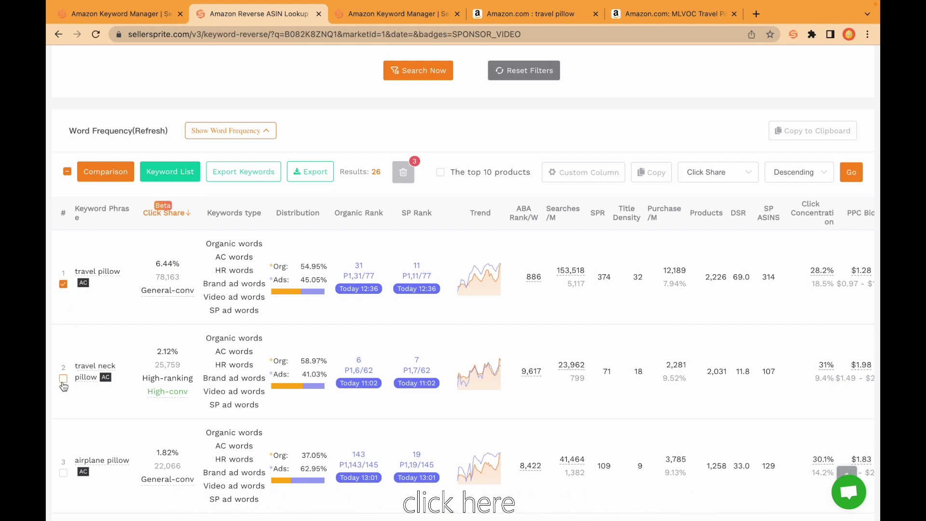
{"action": "left_click", "coordinate": [63, 472]}
{"action": "scroll", "coordinate": [63, 473], "scroll_direction": "down", "scroll_amount": 1}
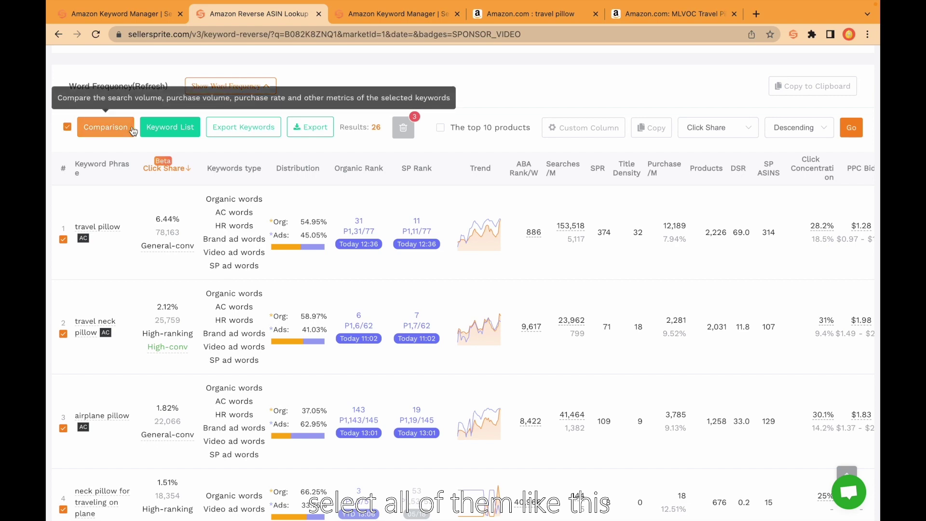
Save the ticked keywords into a new keyword folder named 'Travel pillow 3'
{"action": "left_click", "coordinate": [171, 129]}
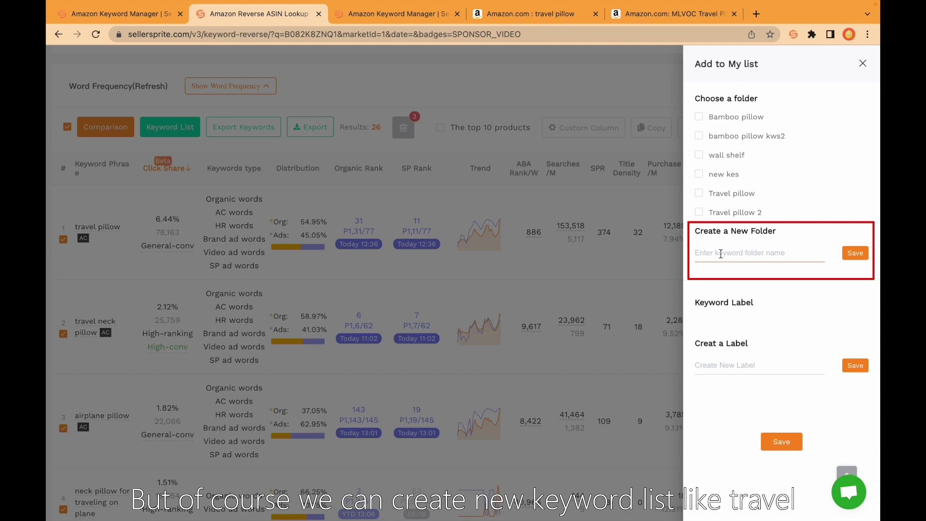
{"action": "left_click", "coordinate": [720, 253]}
{"action": "type", "text": "Travel pillow 3"}
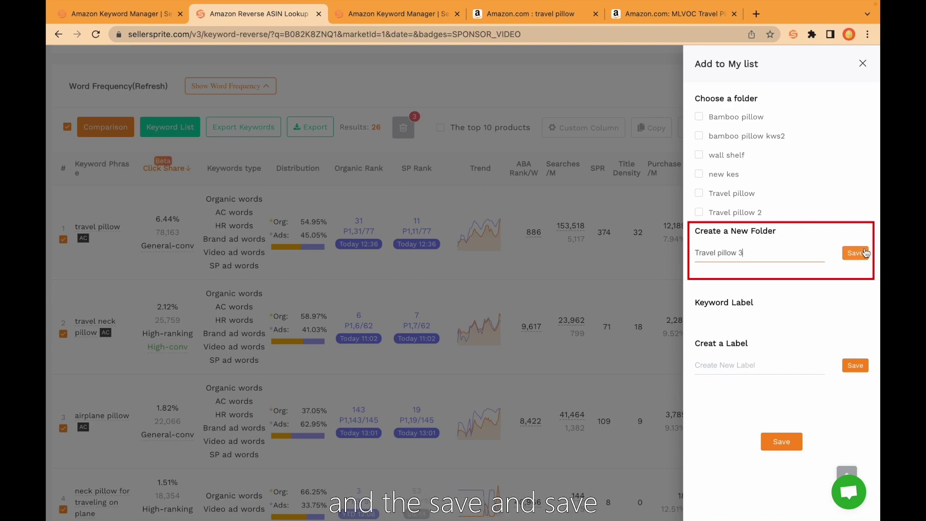
{"action": "left_click", "coordinate": [854, 254]}
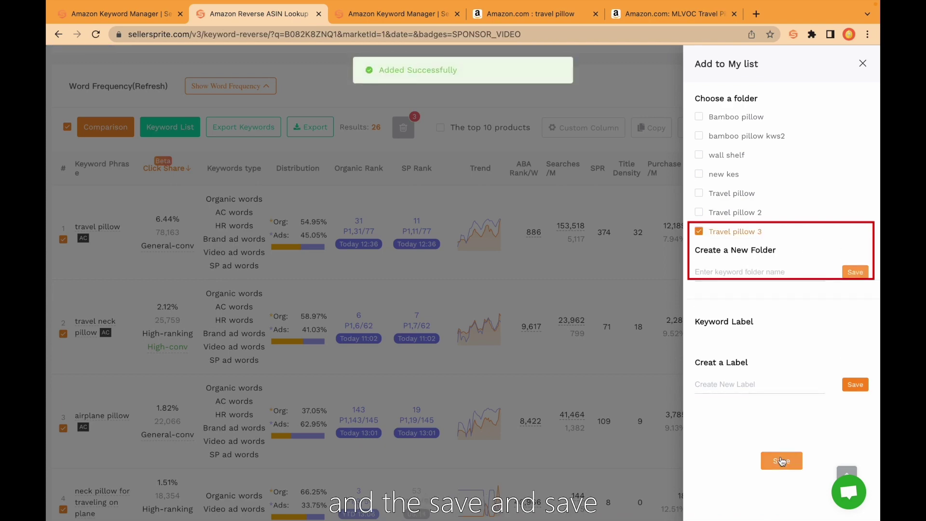
{"action": "left_click", "coordinate": [781, 460]}
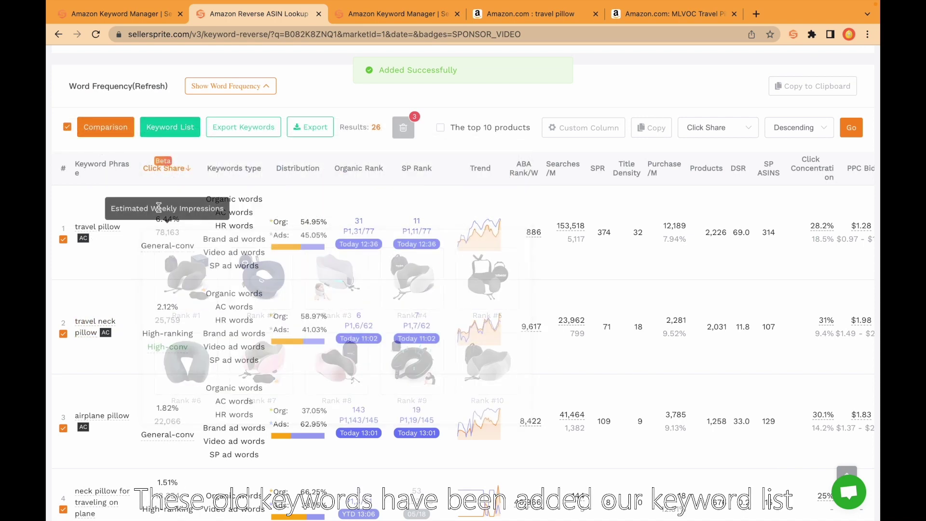
Switch to the bulk Reverse ASINs tool that accepts up to 20 ASINs
{"action": "scroll", "coordinate": [306, 179], "scroll_direction": "up", "scroll_amount": 10}
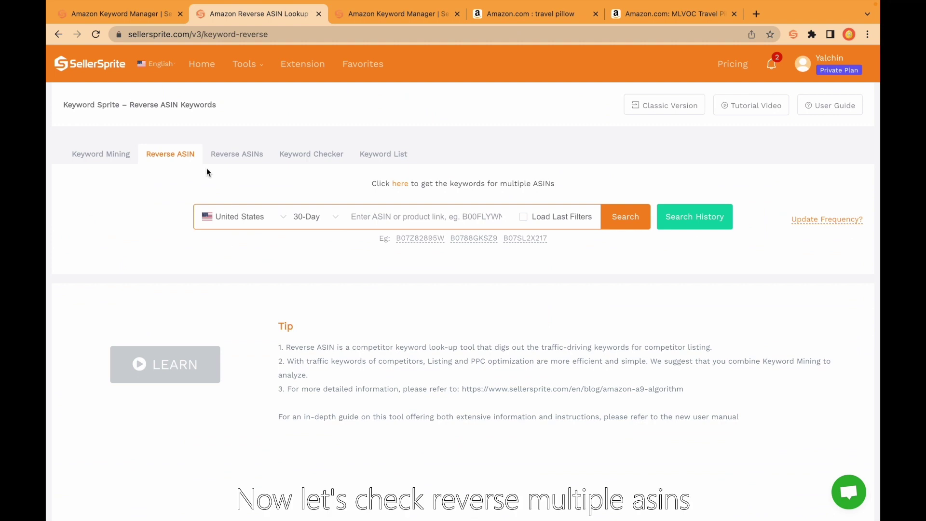
{"action": "left_click", "coordinate": [233, 162]}
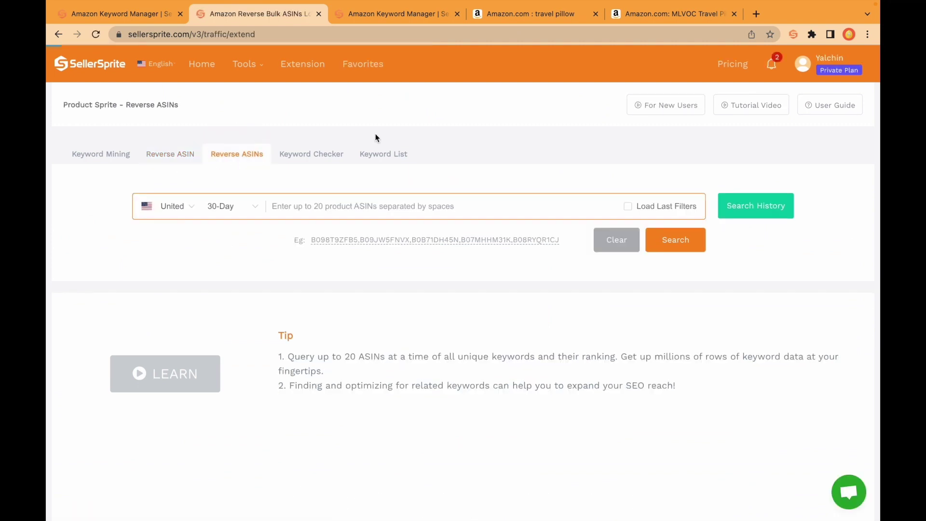
{"action": "left_click", "coordinate": [550, 15]}
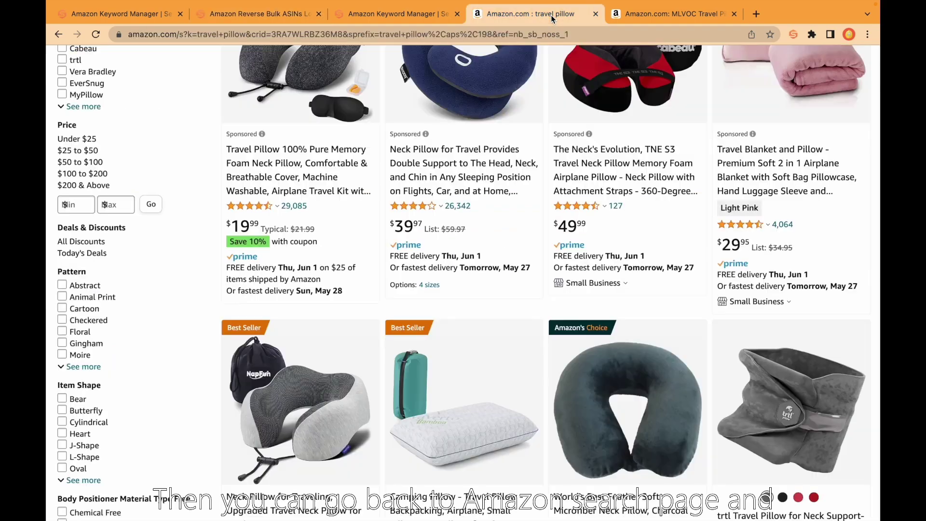
{"action": "scroll", "coordinate": [492, 185], "scroll_direction": "down", "scroll_amount": 8}
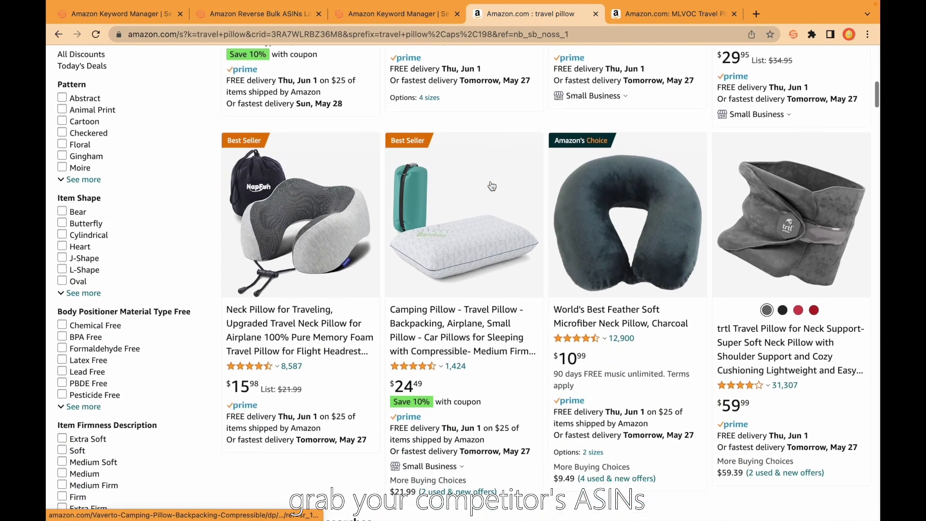
{"action": "scroll", "coordinate": [490, 180], "scroll_direction": "down", "scroll_amount": 9}
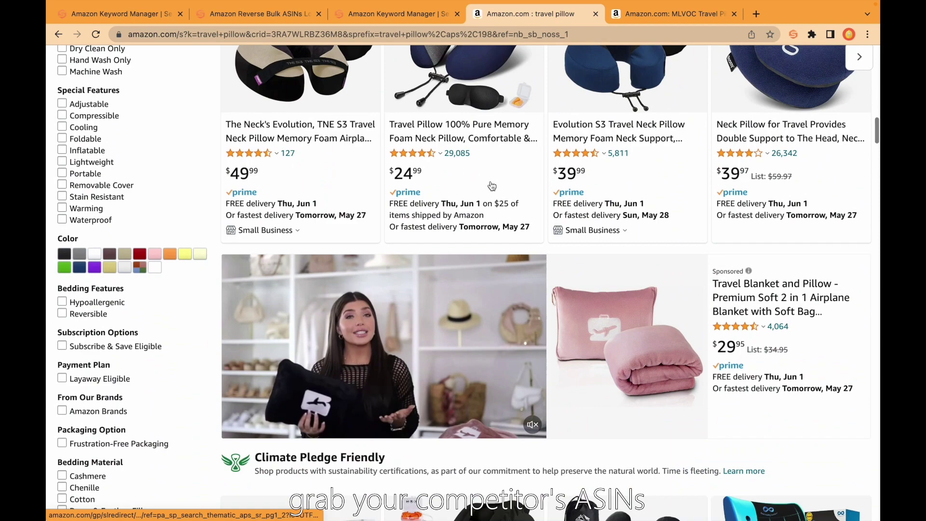
{"action": "scroll", "coordinate": [491, 180], "scroll_direction": "down", "scroll_amount": 2}
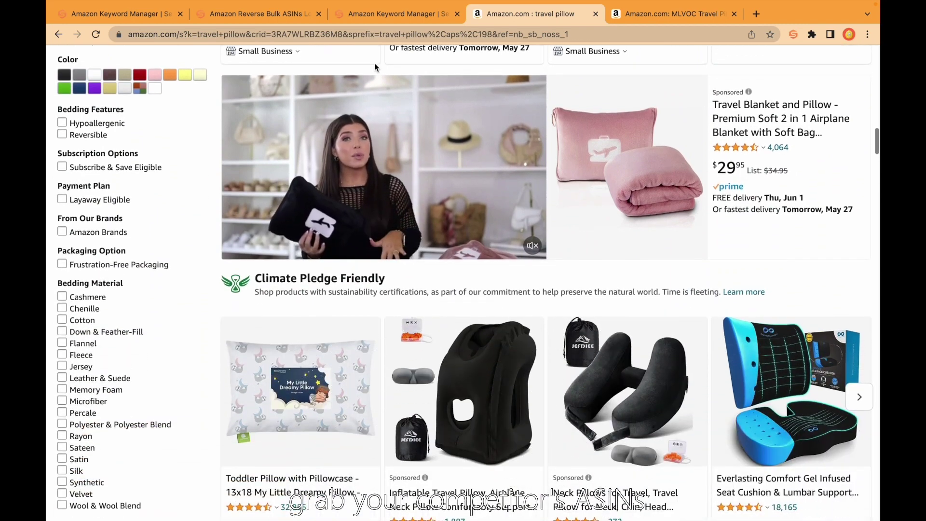
{"action": "left_click", "coordinate": [258, 19]}
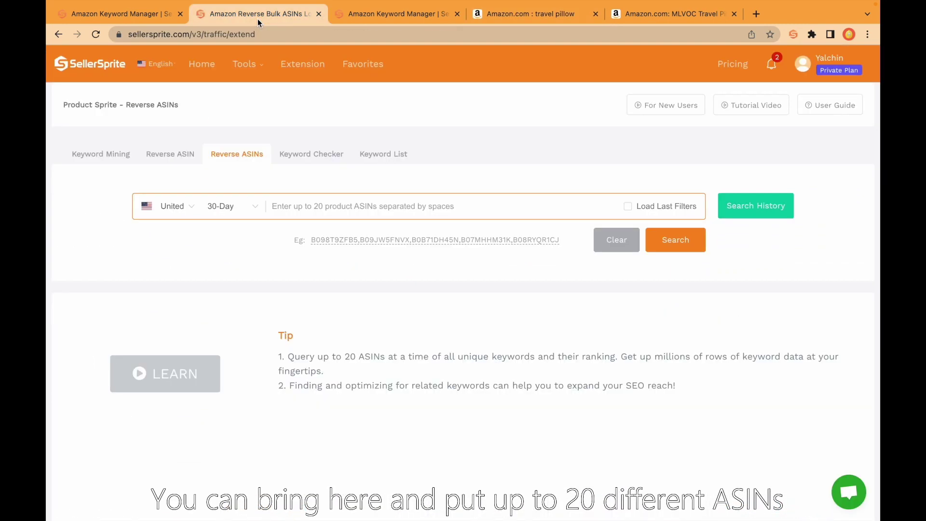
Paste the ten copied competitor ASINs and run the bulk reverse lookup
{"action": "left_click", "coordinate": [315, 210]}
{"action": "type", "text": "B082K8ZNQ1 B07SRRQS5B B07HY3S811 B07RT4ZMMV B07945TZVQ B0B6PNPL9F B0987Y8FDV B0B9RPFVPR B011Q4NYOC B0B86HR591"}
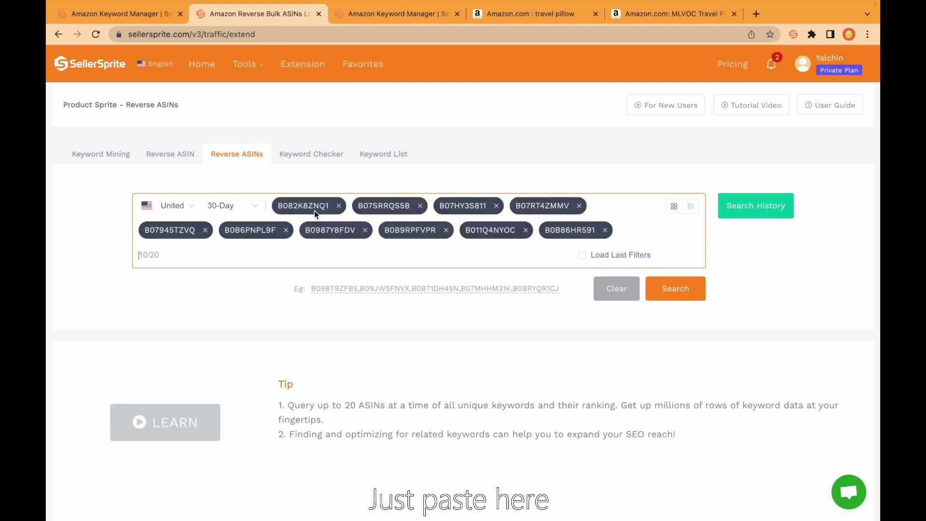
{"action": "left_click", "coordinate": [672, 292]}
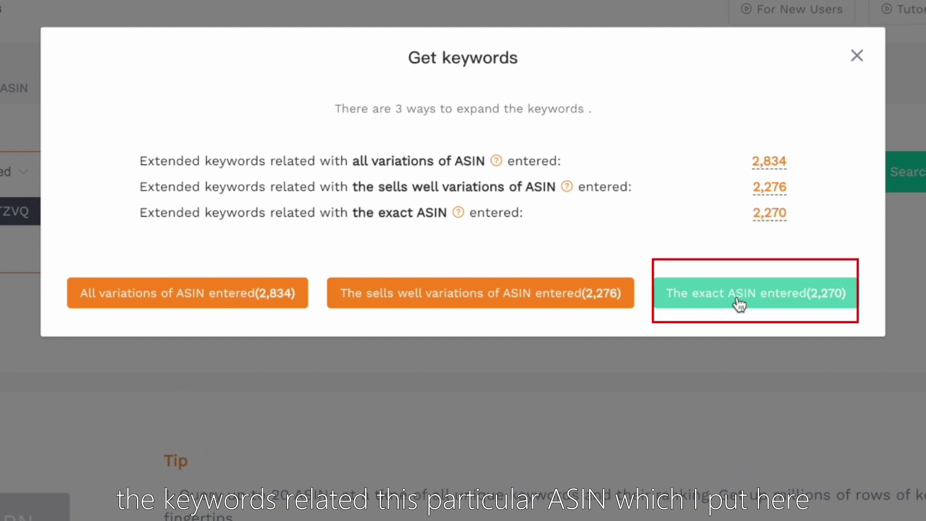
Get keywords for the exact ASINs entered (2,270) and scroll through the results and filters
{"action": "left_click", "coordinate": [680, 303]}
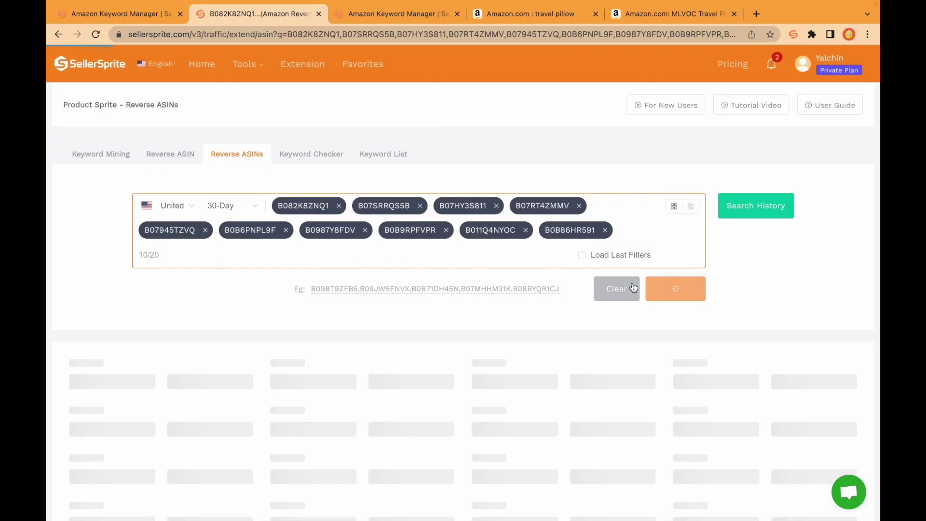
{"action": "scroll", "coordinate": [633, 286], "scroll_direction": "down", "scroll_amount": 3}
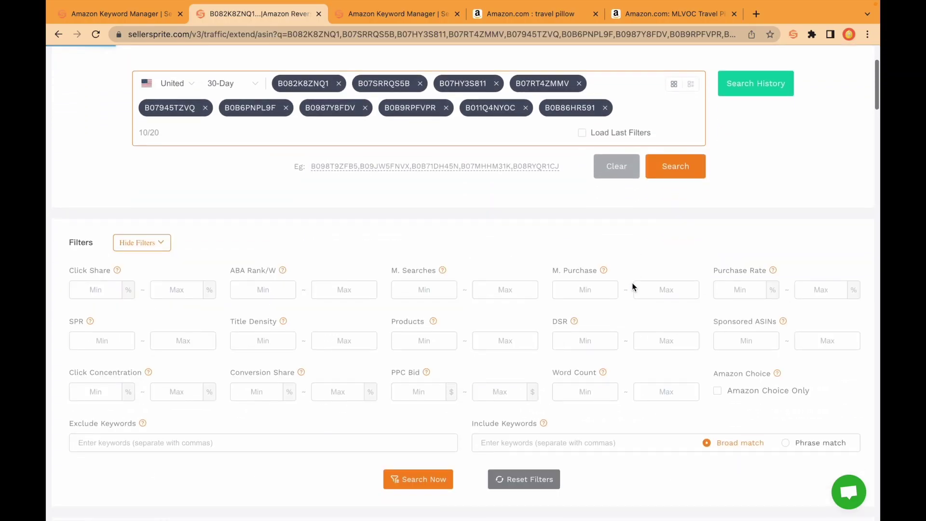
{"action": "scroll", "coordinate": [633, 287], "scroll_direction": "down", "scroll_amount": 9}
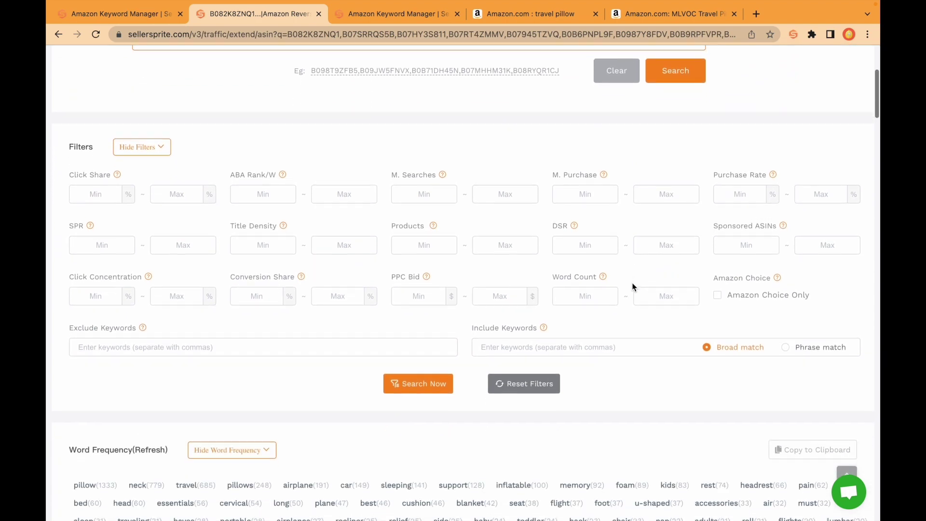
{"action": "scroll", "coordinate": [633, 286], "scroll_direction": "down", "scroll_amount": 1}
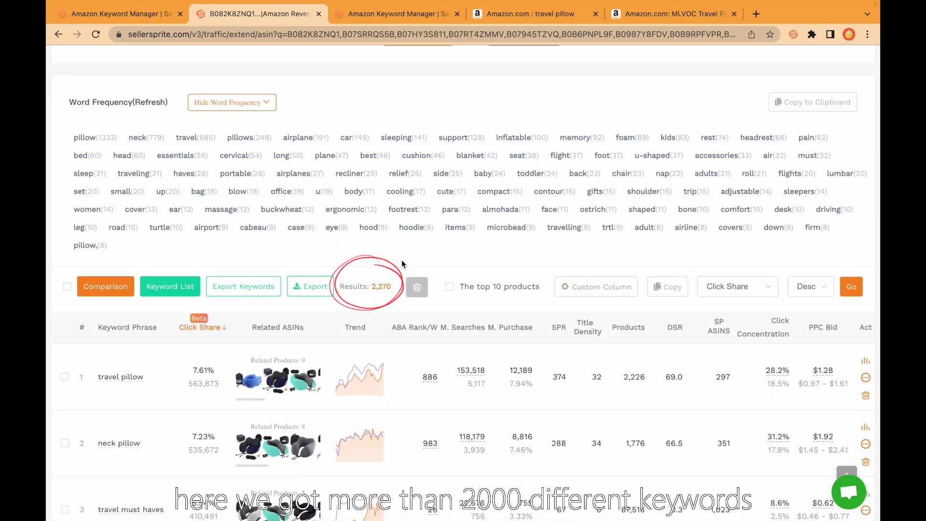
{"action": "scroll", "coordinate": [401, 261], "scroll_direction": "down", "scroll_amount": 4}
{"action": "scroll", "coordinate": [401, 259], "scroll_direction": "up", "scroll_amount": 6}
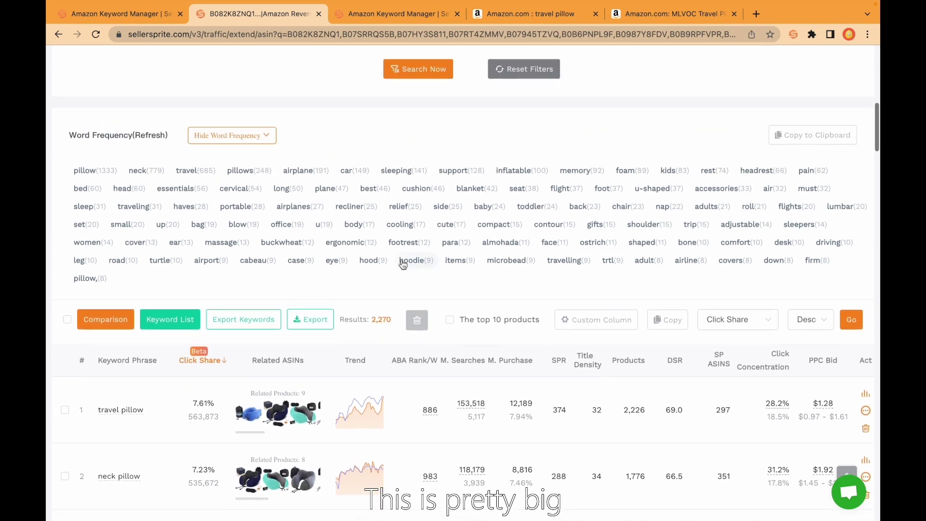
{"action": "scroll", "coordinate": [402, 260], "scroll_direction": "up", "scroll_amount": 5}
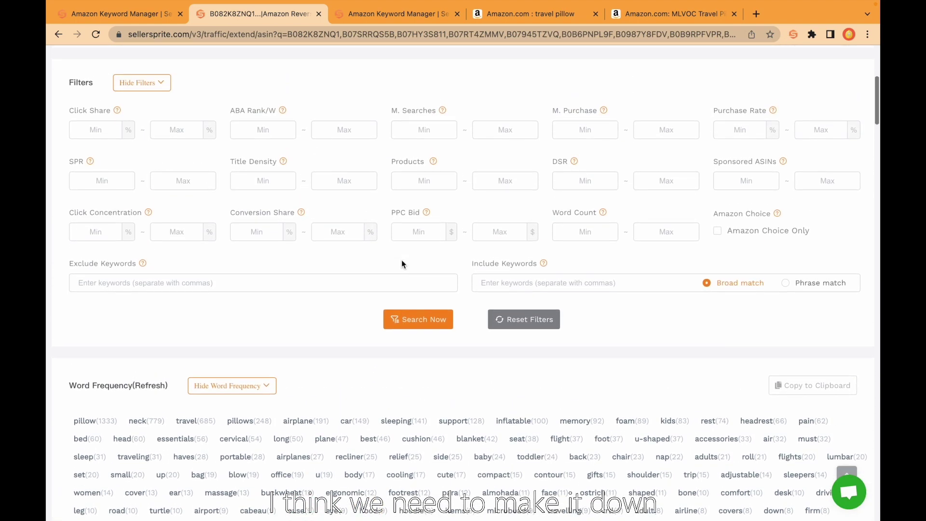
{"action": "scroll", "coordinate": [401, 259], "scroll_direction": "down", "scroll_amount": 7}
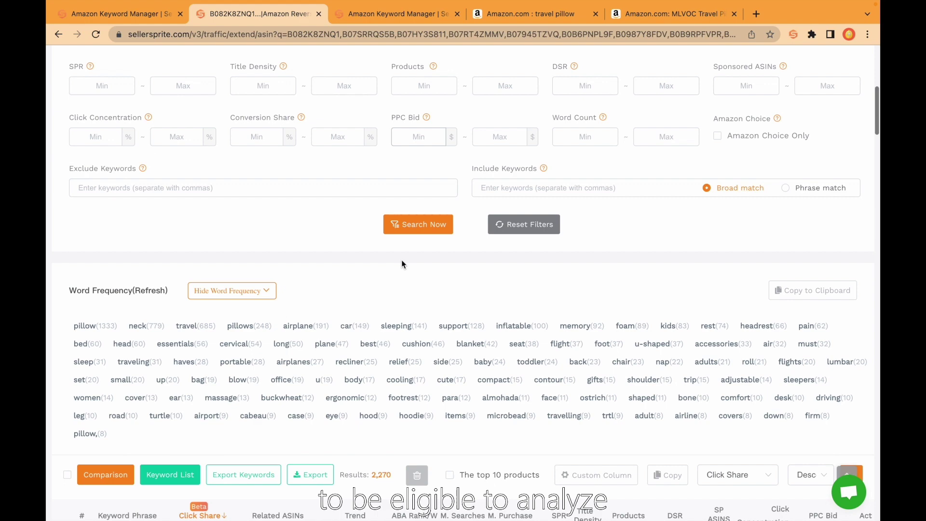
{"action": "scroll", "coordinate": [401, 260], "scroll_direction": "up", "scroll_amount": 7}
{"action": "scroll", "coordinate": [402, 259], "scroll_direction": "up", "scroll_amount": 1}
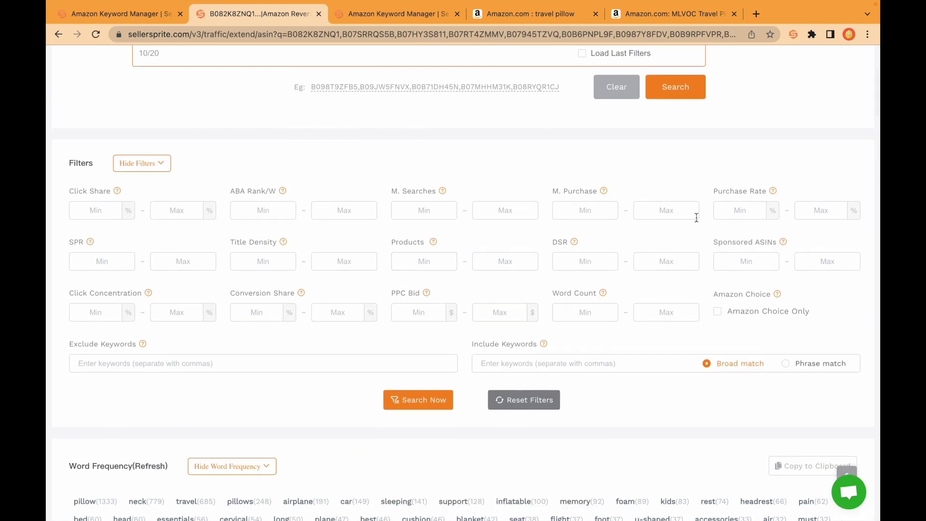
Filter the keywords to M. Purchase of at least 1000 and Purchase Rate of at least 6%, leaving 30 results
{"action": "left_click", "coordinate": [581, 213]}
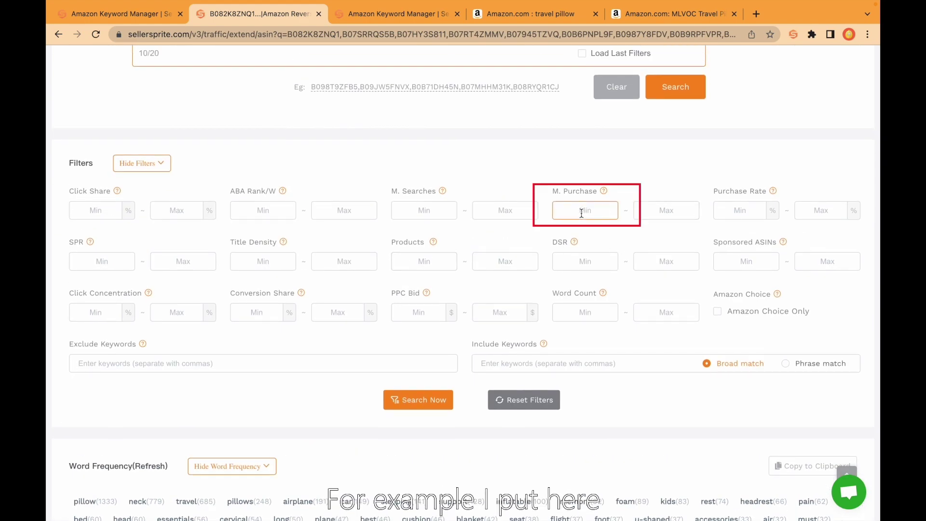
{"action": "type", "text": "1000"}
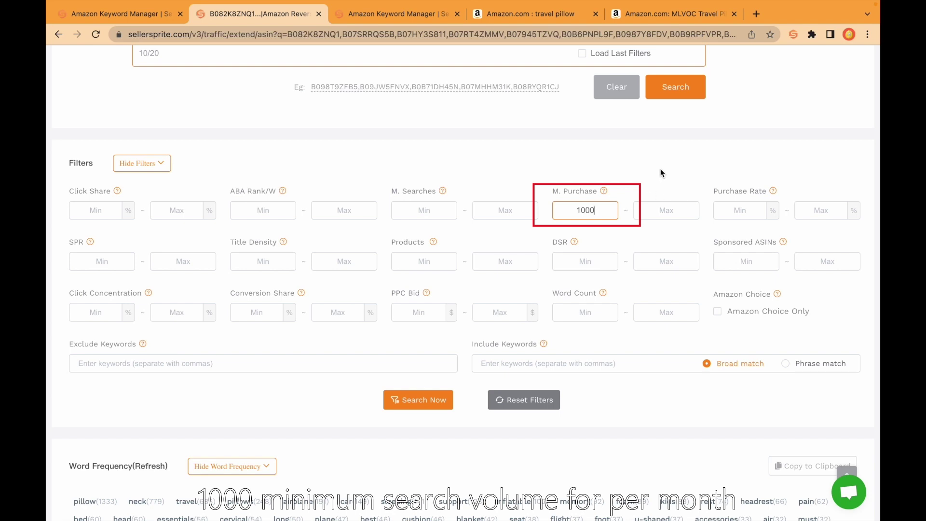
{"action": "scroll", "coordinate": [651, 172], "scroll_direction": "down", "scroll_amount": 1}
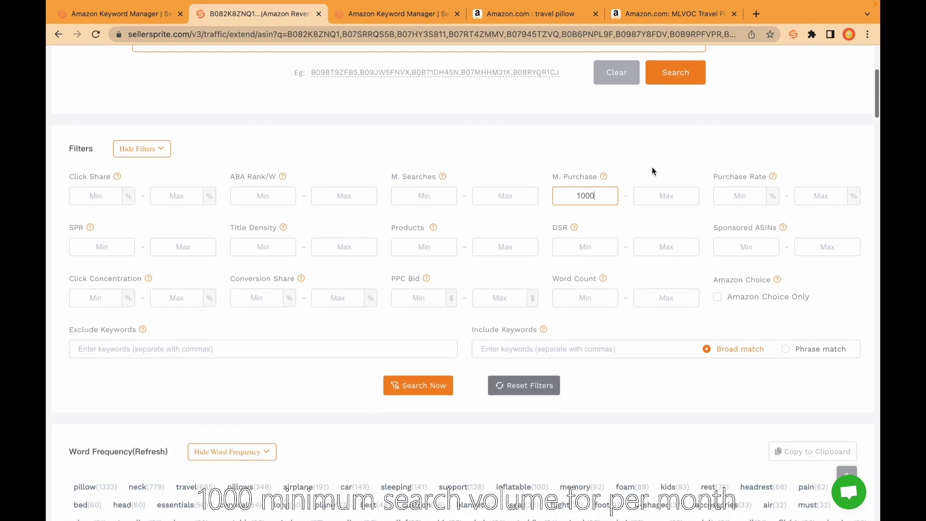
{"action": "left_click", "coordinate": [726, 187]}
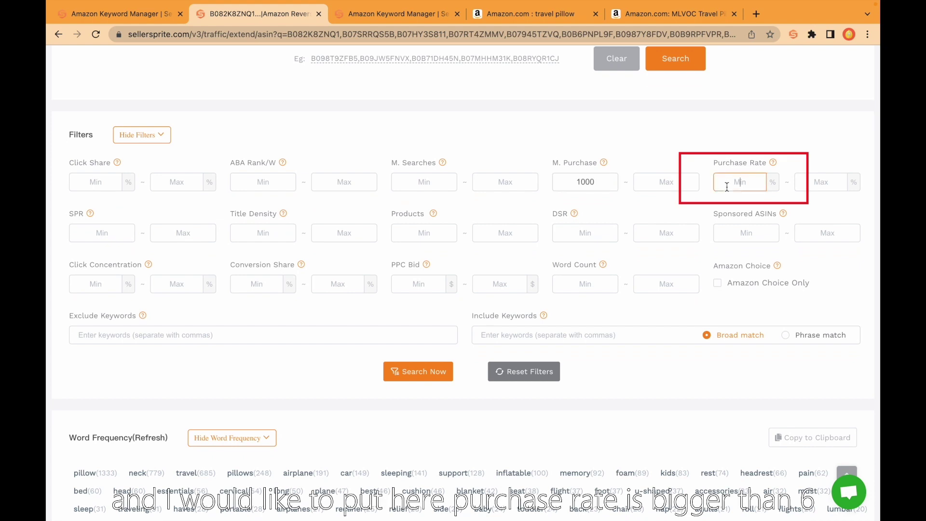
{"action": "left_click", "coordinate": [658, 351]}
{"action": "scroll", "coordinate": [468, 346], "scroll_direction": "down", "scroll_amount": 1}
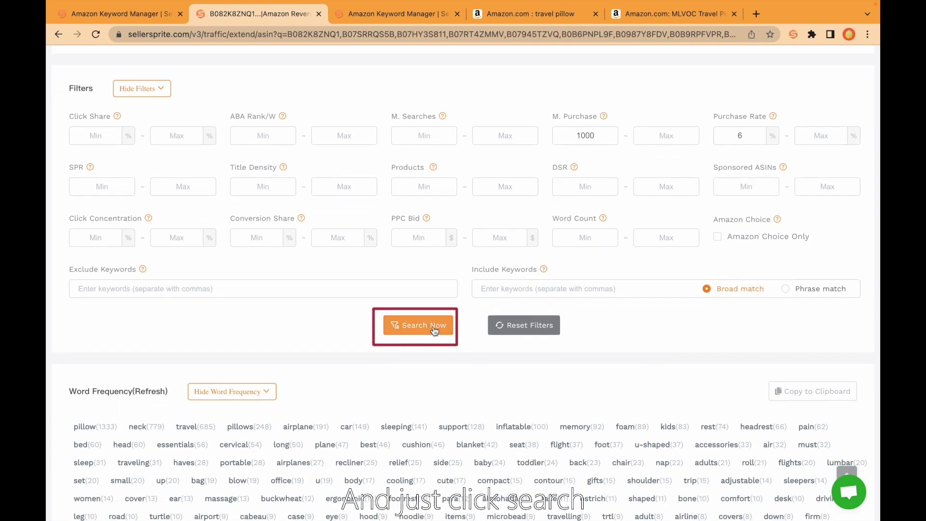
{"action": "left_click", "coordinate": [433, 326]}
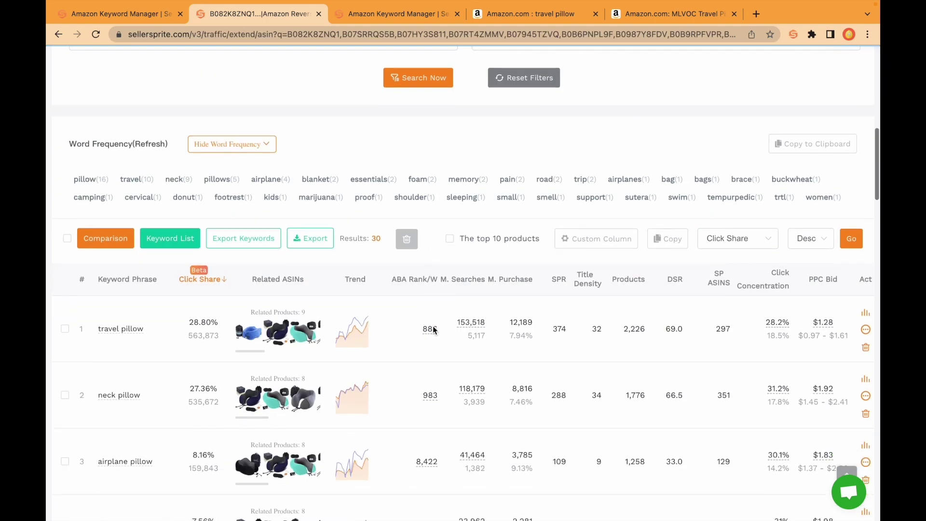
Delete the unrelated neck pillow keyword row, leaving 28 keywords led by travel pillow
{"action": "scroll", "coordinate": [378, 335], "scroll_direction": "up", "scroll_amount": 3}
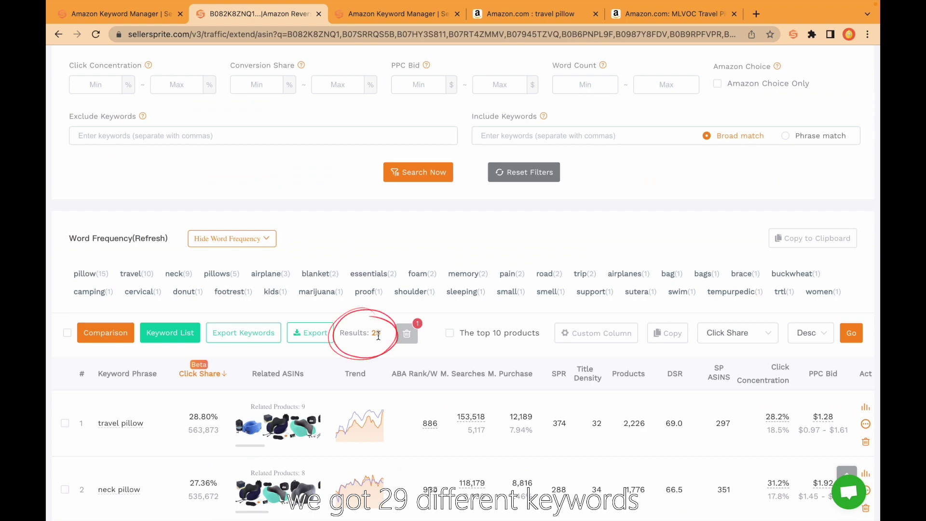
{"action": "scroll", "coordinate": [370, 335], "scroll_direction": "down", "scroll_amount": 4}
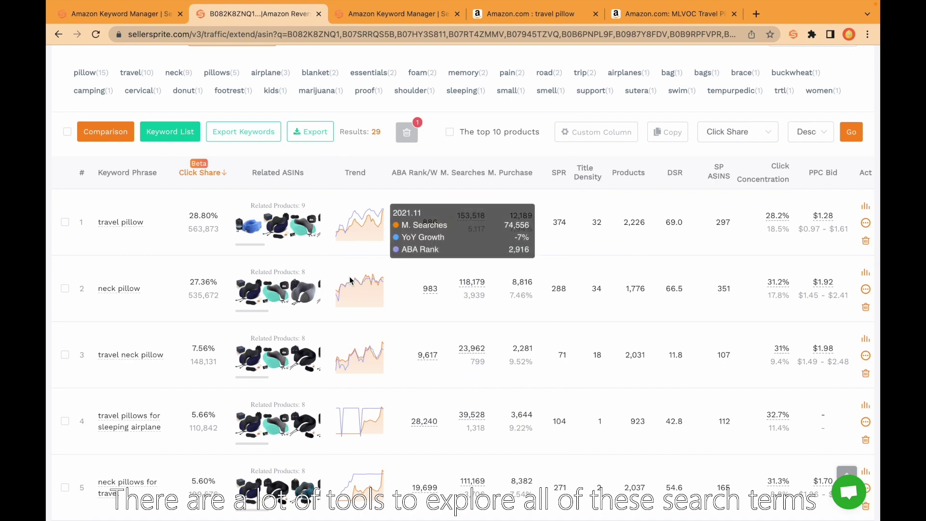
{"action": "scroll", "coordinate": [562, 264], "scroll_direction": "down", "scroll_amount": 1}
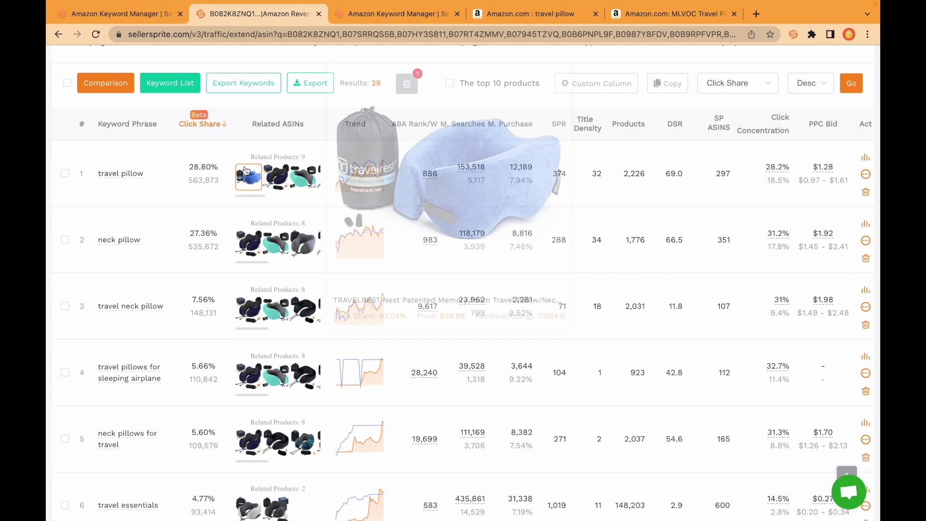
{"action": "mouse_move", "coordinate": [121, 176]}
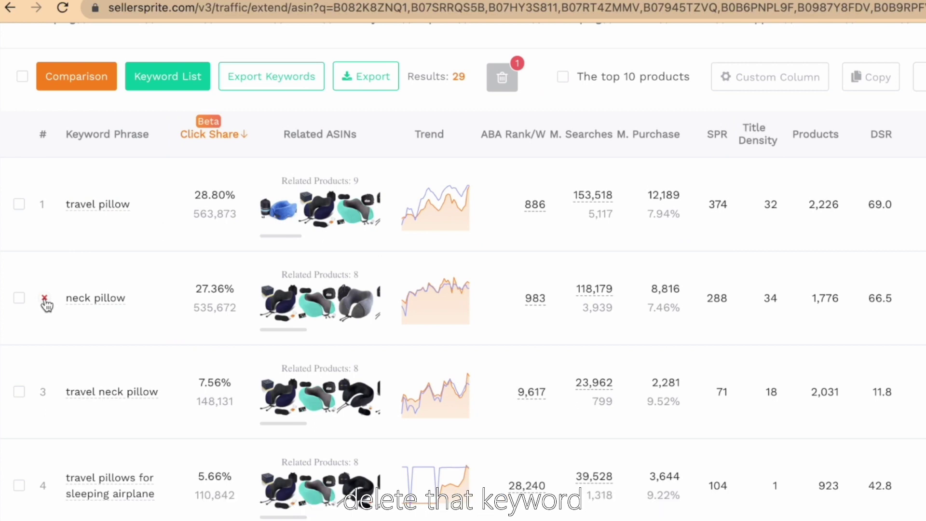
{"action": "mouse_move", "coordinate": [118, 302]}
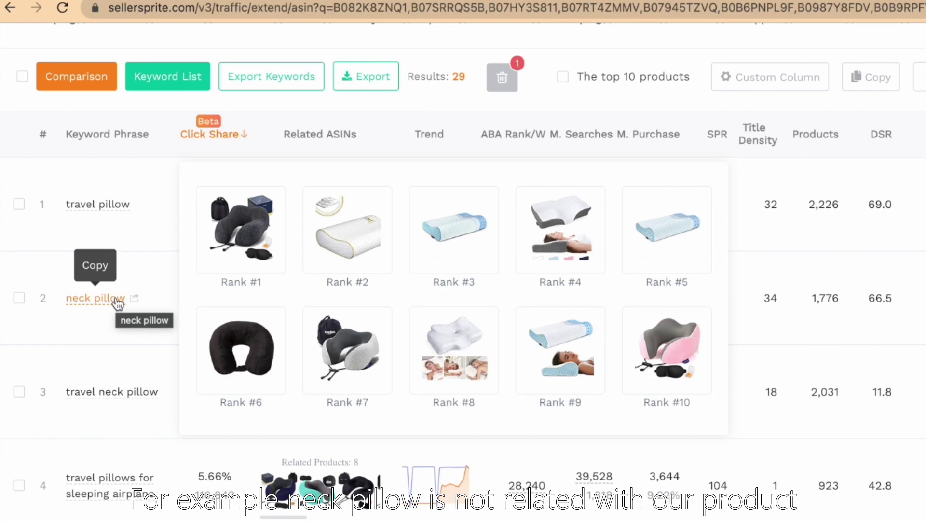
{"action": "left_click", "coordinate": [45, 301]}
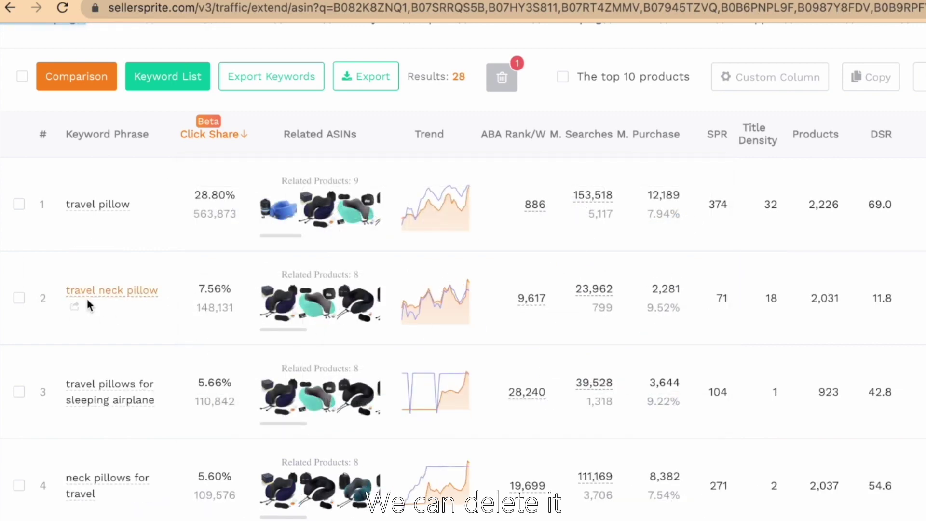
{"action": "mouse_move", "coordinate": [437, 312]}
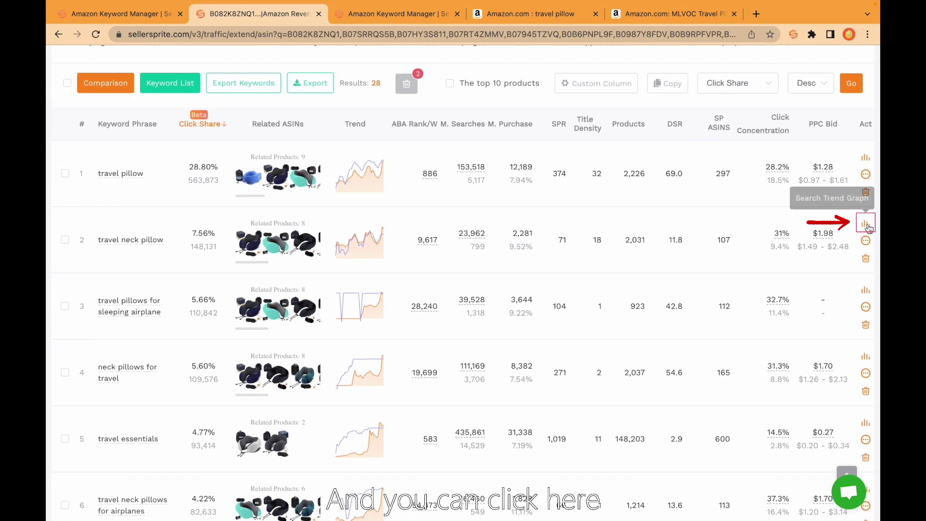
{"action": "left_click", "coordinate": [866, 225]}
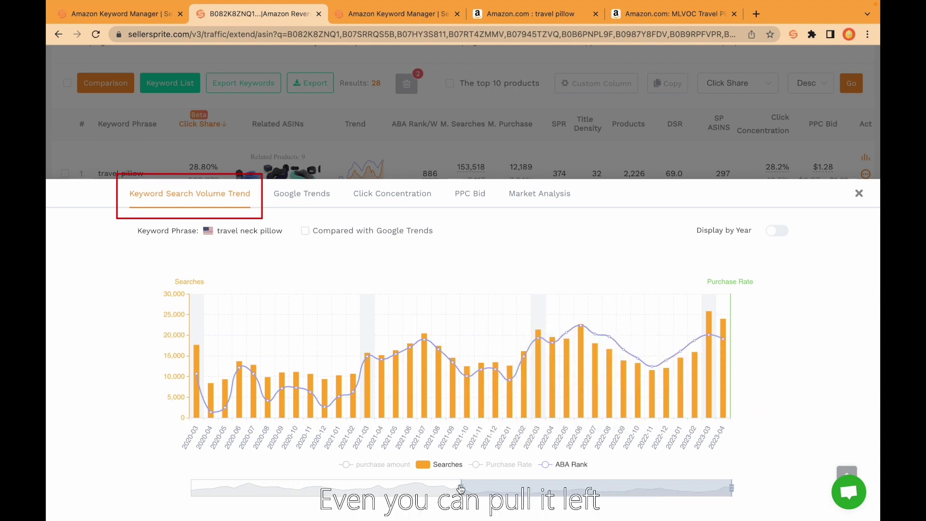
{"action": "left_click_drag", "start_coordinate": [460, 489], "coordinate": [212, 487]}
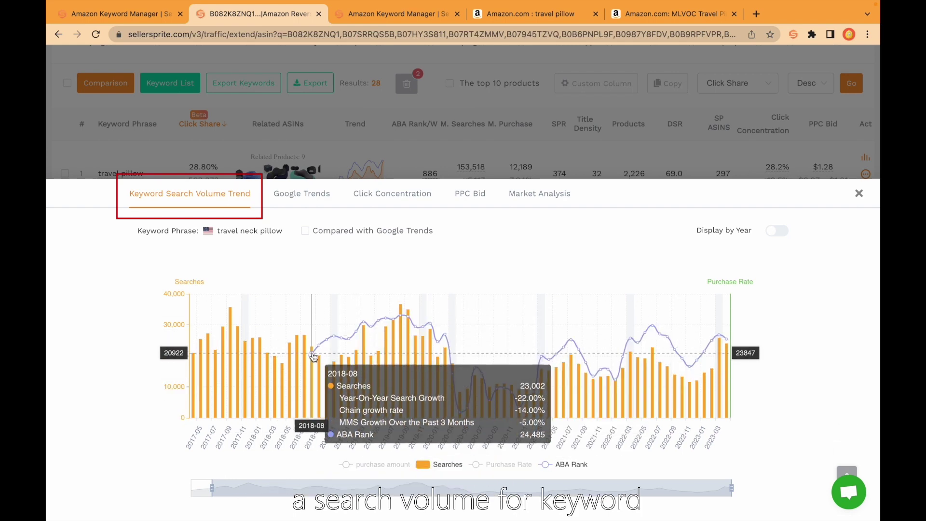
{"action": "left_click", "coordinate": [302, 202]}
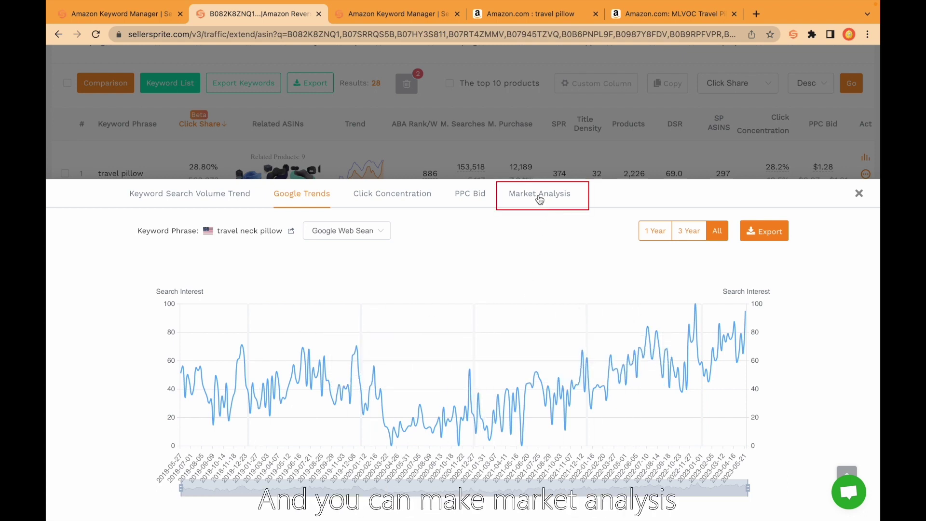
{"action": "left_click", "coordinate": [539, 196]}
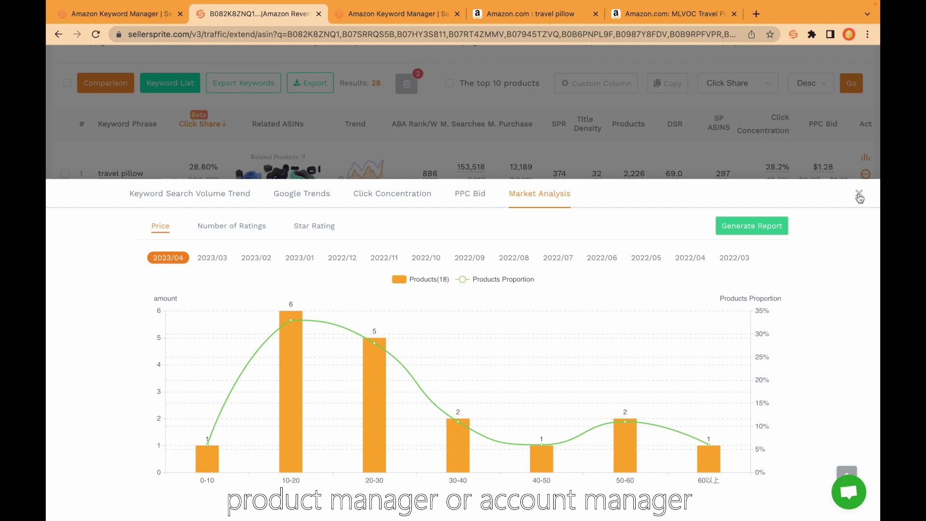
{"action": "left_click", "coordinate": [859, 194]}
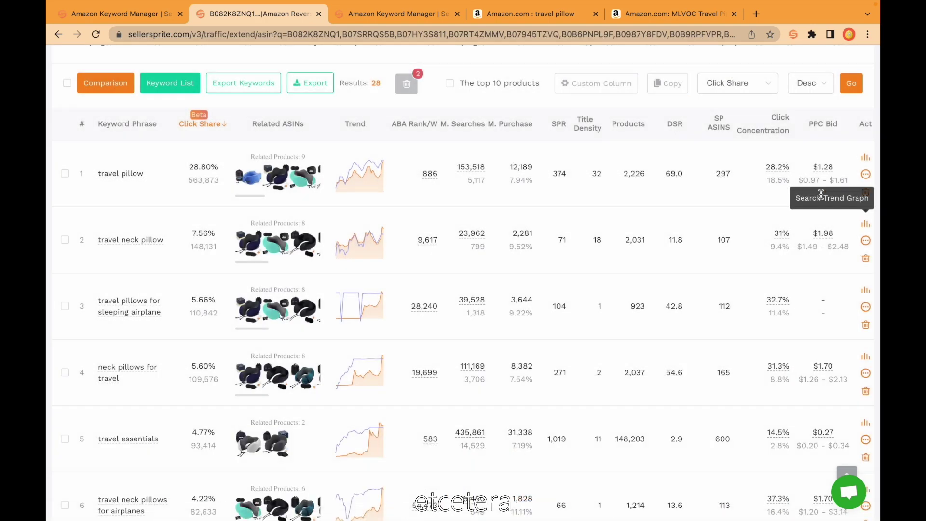
Save the ticked keywords into the Travel pillow 3 keyword list
{"action": "scroll", "coordinate": [413, 231], "scroll_direction": "down", "scroll_amount": 3}
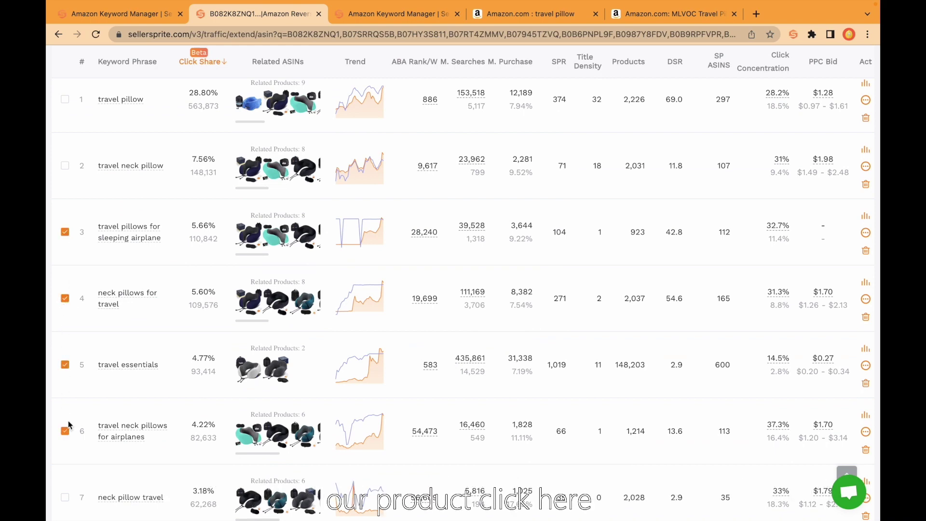
{"action": "scroll", "coordinate": [222, 289], "scroll_direction": "up", "scroll_amount": 5}
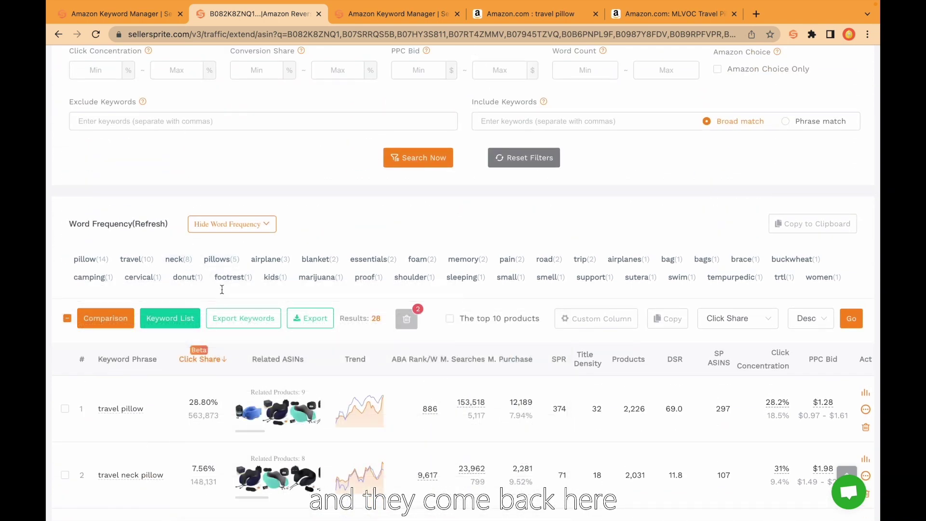
{"action": "left_click", "coordinate": [170, 318]}
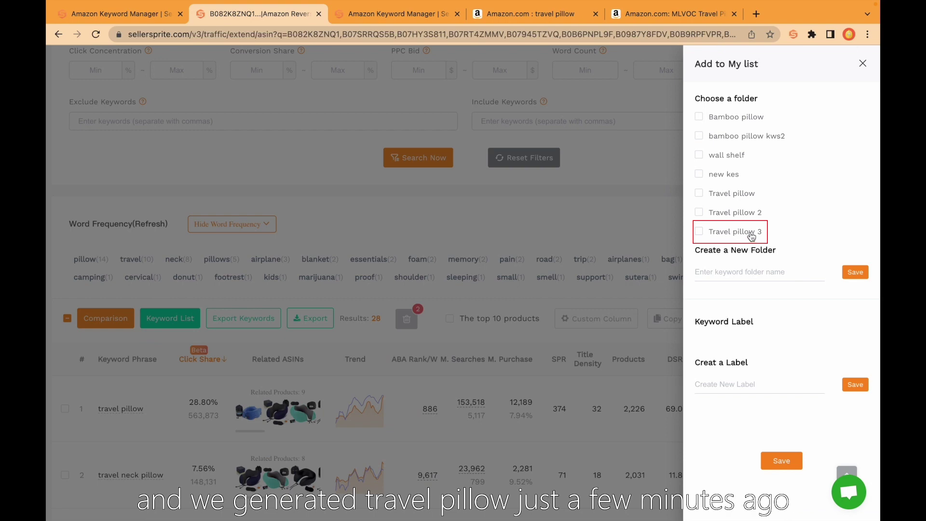
{"action": "left_click", "coordinate": [751, 235]}
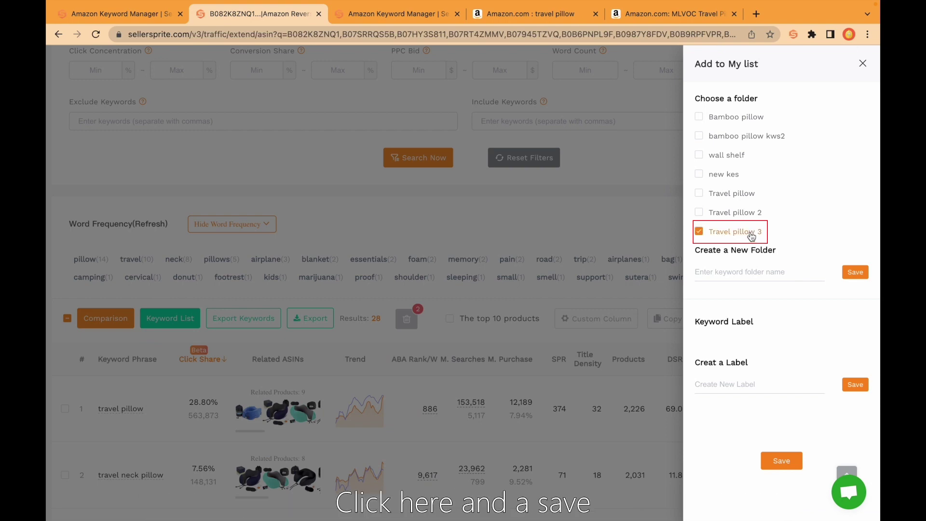
{"action": "left_click", "coordinate": [785, 461]}
Go to the Keyword Mining tool
{"action": "scroll", "coordinate": [432, 366], "scroll_direction": "down", "scroll_amount": 3}
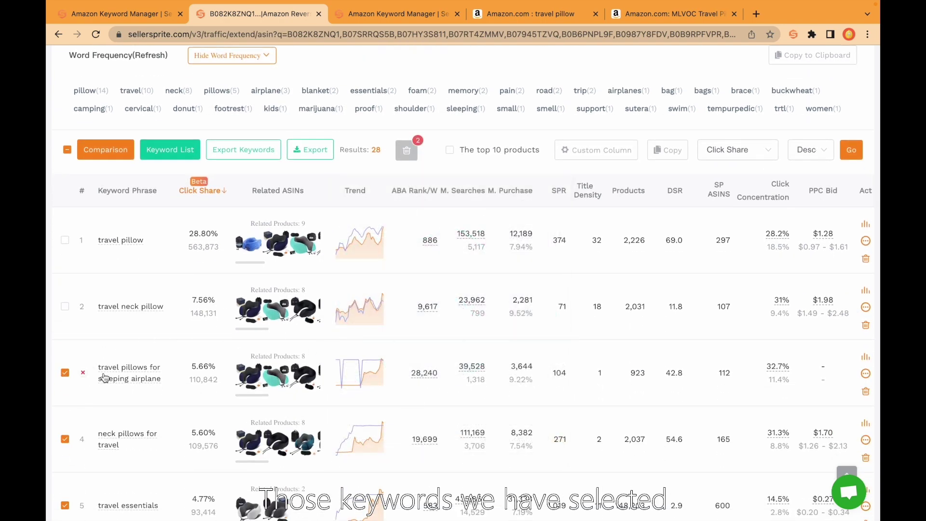
{"action": "scroll", "coordinate": [630, 237], "scroll_direction": "up", "scroll_amount": 2}
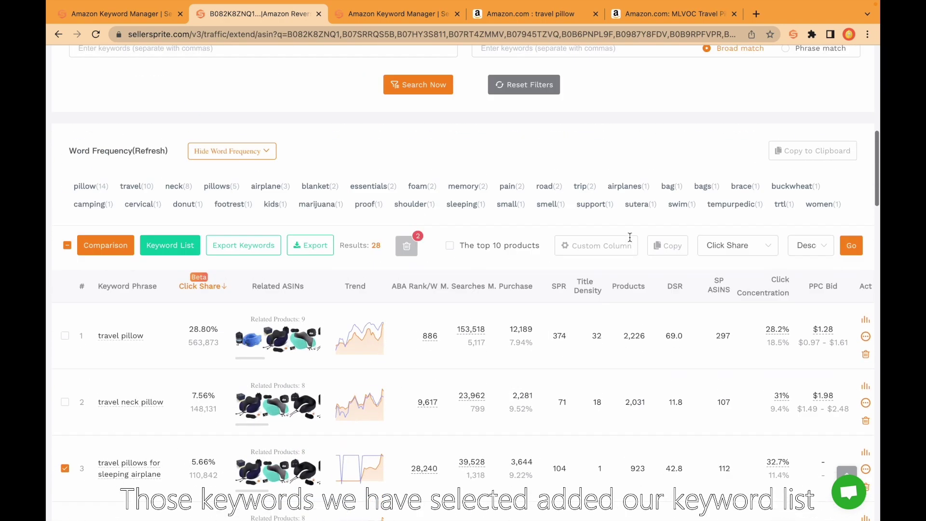
{"action": "scroll", "coordinate": [630, 237], "scroll_direction": "up", "scroll_amount": 10}
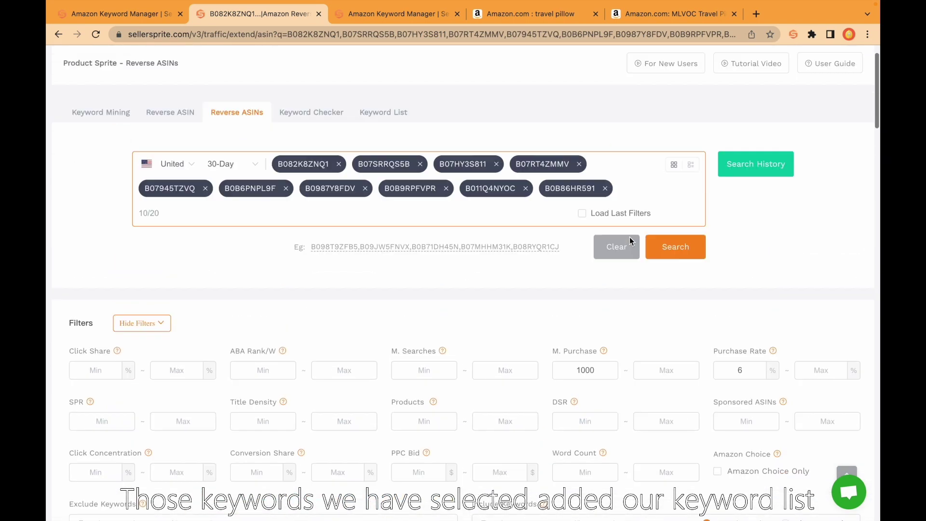
{"action": "scroll", "coordinate": [629, 236], "scroll_direction": "up", "scroll_amount": 1}
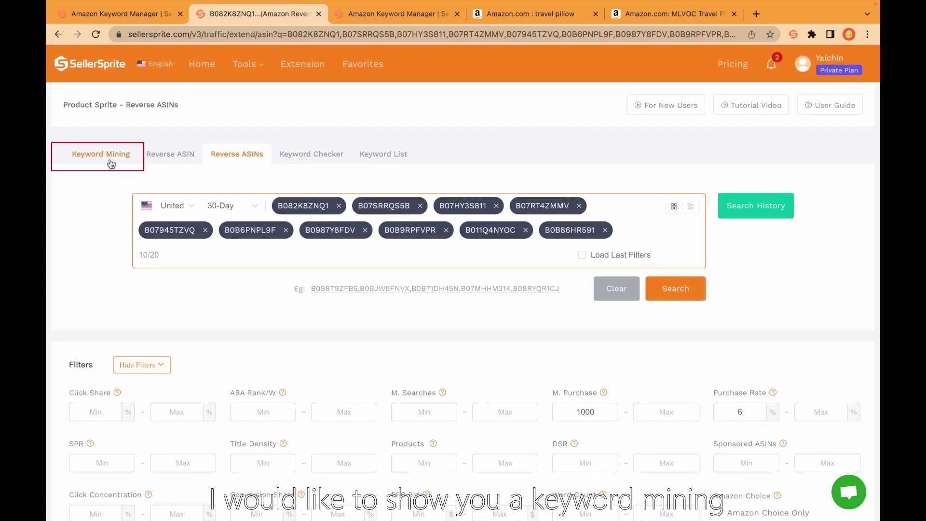
{"action": "left_click", "coordinate": [109, 159]}
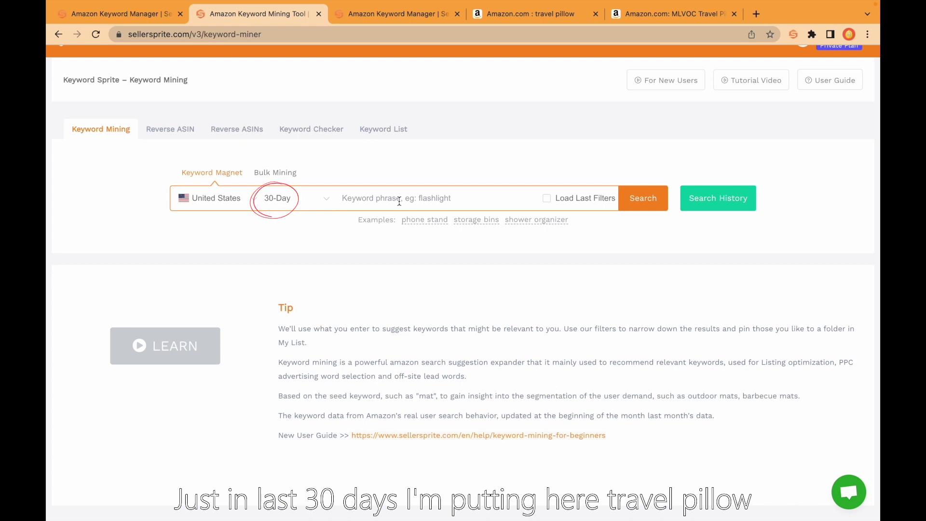
Mine 30-day keywords for 'travel pillow', returning 2,973 keywords
{"action": "type", "text": "trav"}
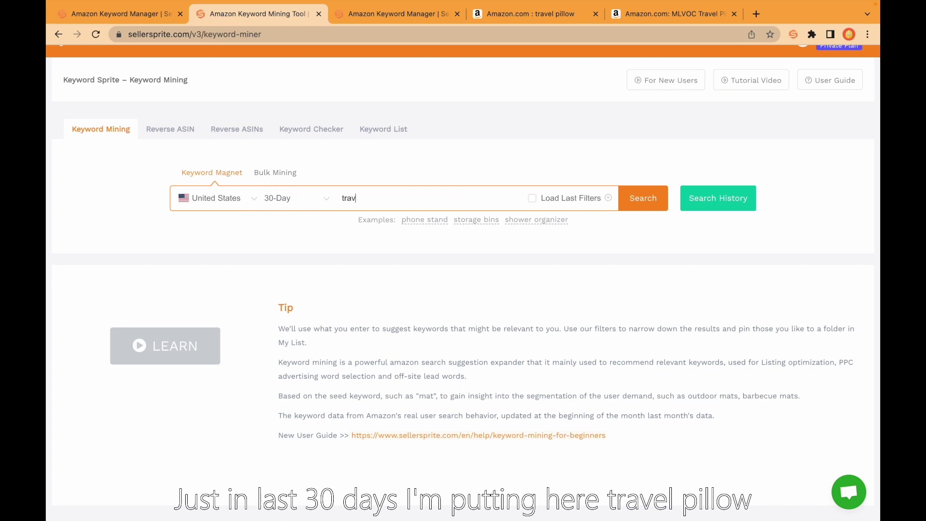
{"action": "type", "text": "el pillow"}
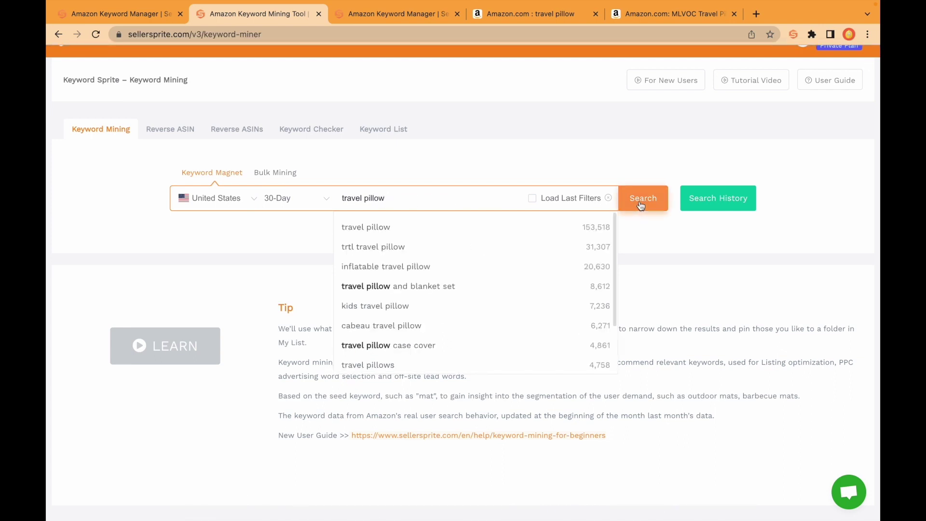
{"action": "left_click", "coordinate": [640, 202]}
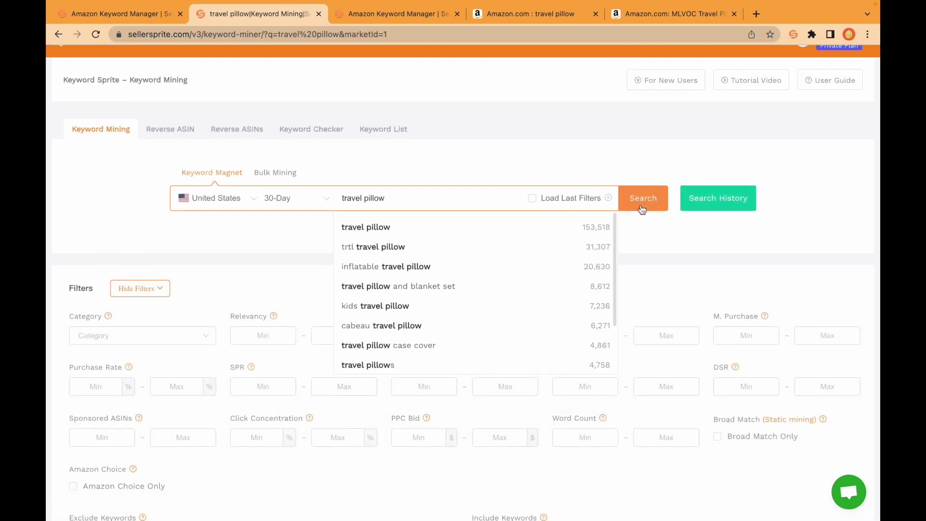
{"action": "scroll", "coordinate": [670, 258], "scroll_direction": "down", "scroll_amount": 10}
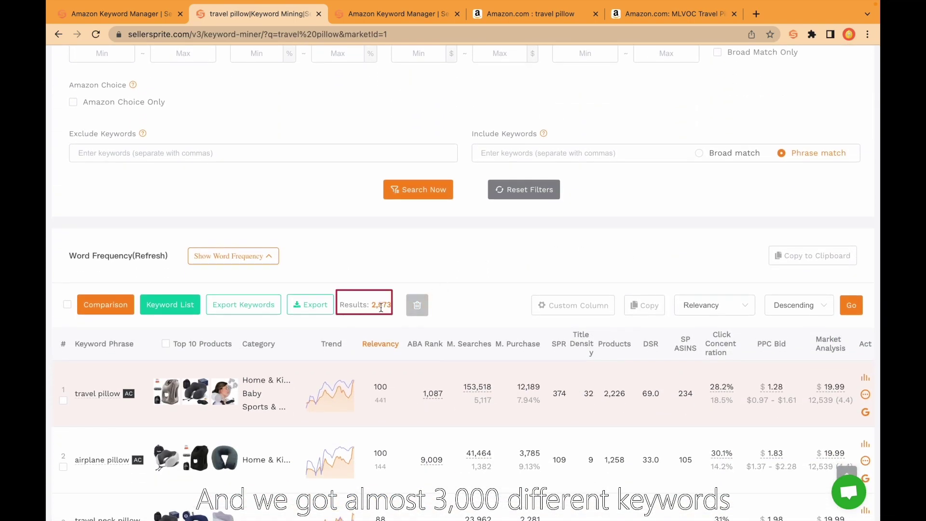
{"action": "scroll", "coordinate": [502, 269], "scroll_direction": "up", "scroll_amount": 5}
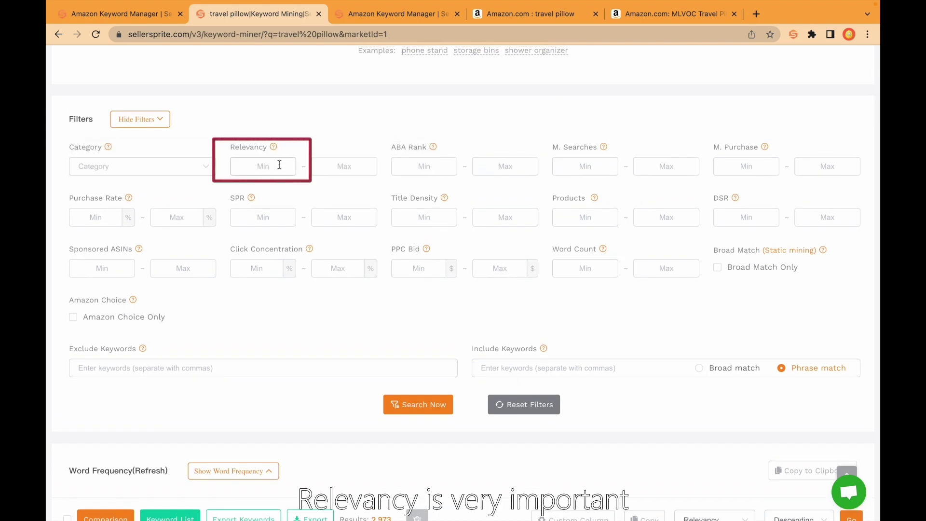
Filter the travel pillow results to a minimum relevancy of 20, narrowing them to 252 keywords
{"action": "left_click", "coordinate": [279, 165]}
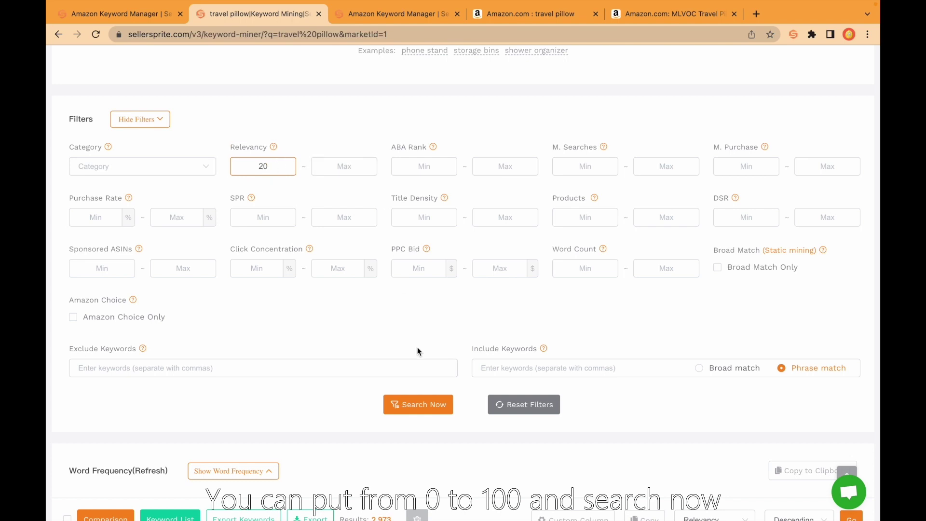
{"action": "left_click", "coordinate": [431, 405]}
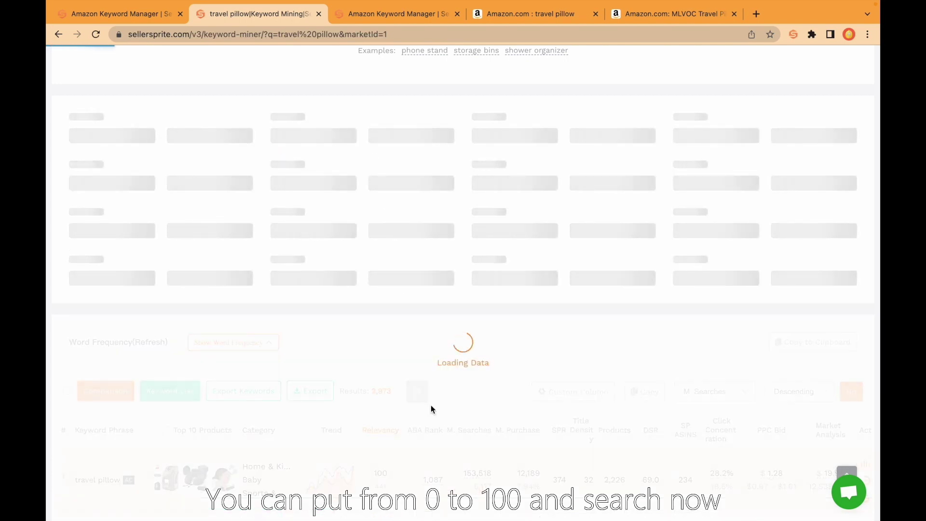
{"action": "scroll", "coordinate": [431, 408], "scroll_direction": "down", "scroll_amount": 3}
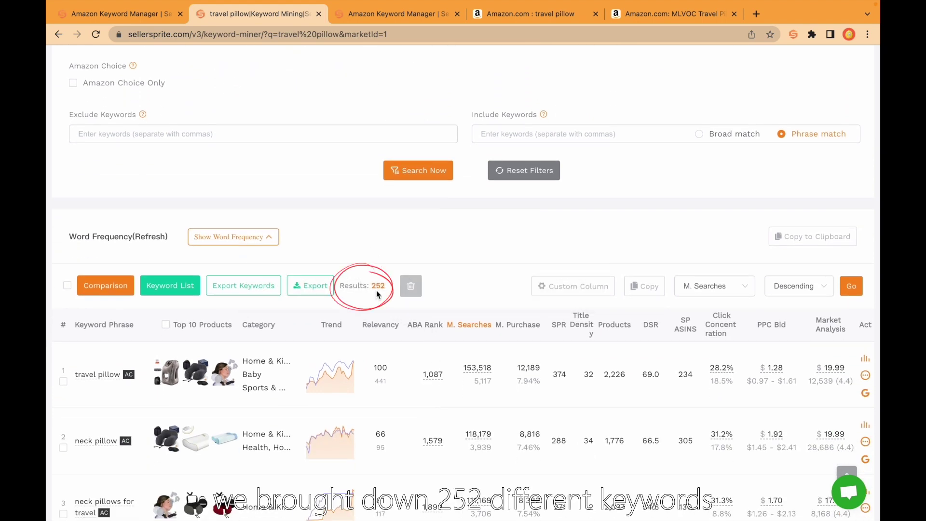
{"action": "scroll", "coordinate": [398, 272], "scroll_direction": "down", "scroll_amount": 3}
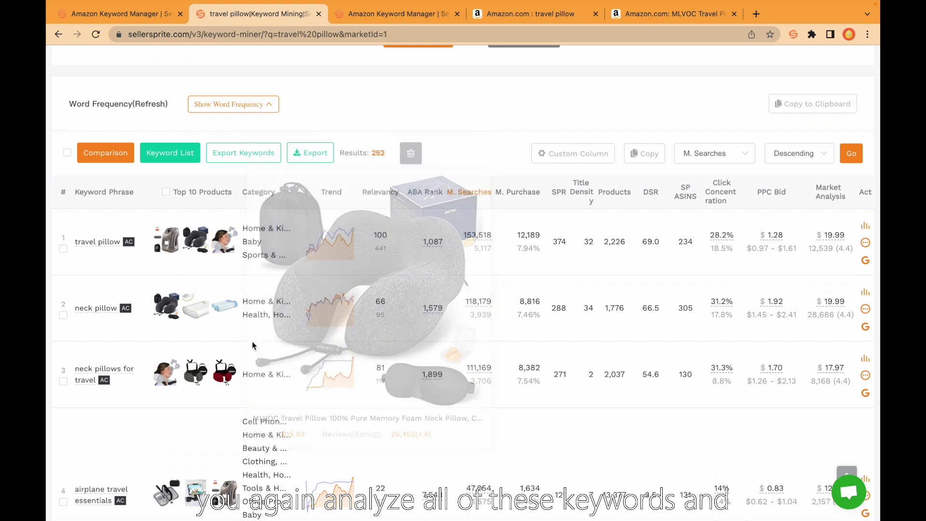
{"action": "scroll", "coordinate": [357, 309], "scroll_direction": "up", "scroll_amount": 7}
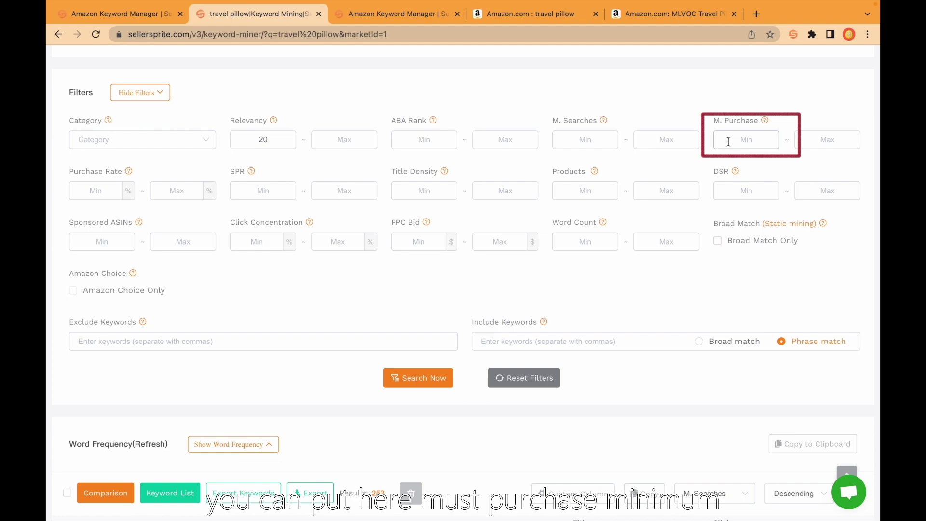
Add a minimum word count of 3, cutting the results to 212 keywords
{"action": "scroll", "coordinate": [701, 181], "scroll_direction": "down", "scroll_amount": 4}
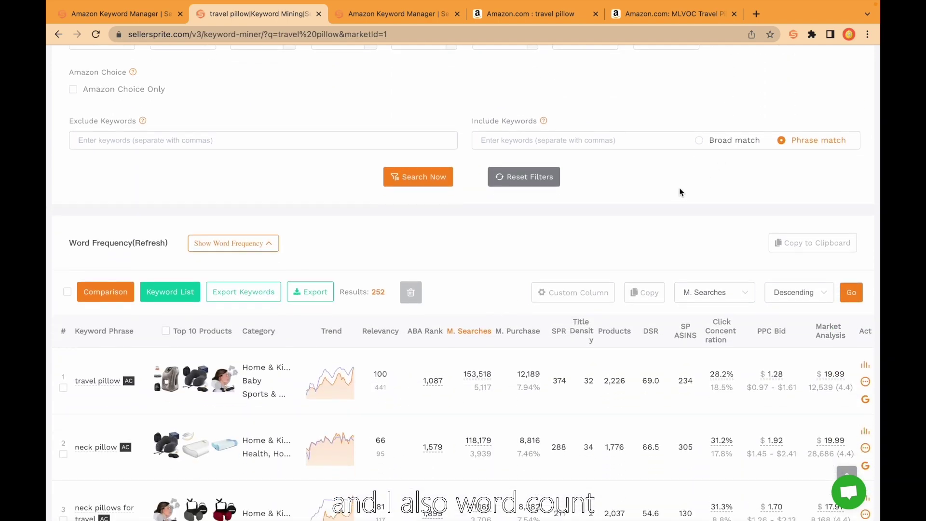
{"action": "scroll", "coordinate": [678, 192], "scroll_direction": "up", "scroll_amount": 4}
{"action": "left_click", "coordinate": [592, 236]}
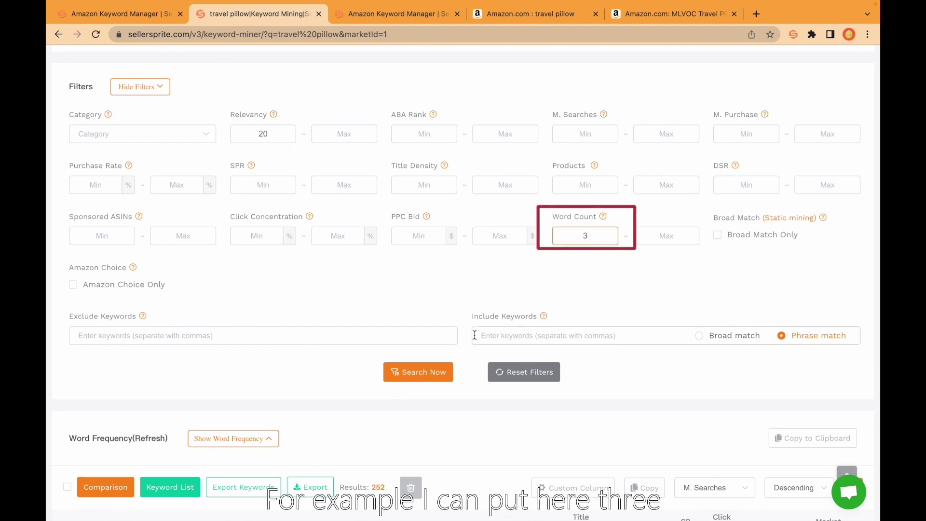
{"action": "left_click", "coordinate": [434, 374]}
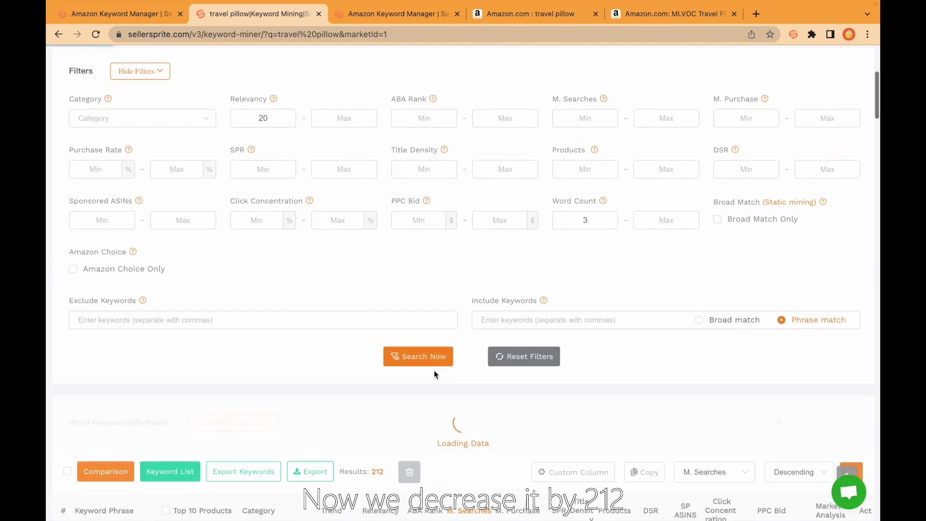
Tick travel neck pillow, inflatable travel pillow and other relevant keywords
{"action": "scroll", "coordinate": [452, 354], "scroll_direction": "down", "scroll_amount": 3}
{"action": "scroll", "coordinate": [455, 351], "scroll_direction": "down", "scroll_amount": 1}
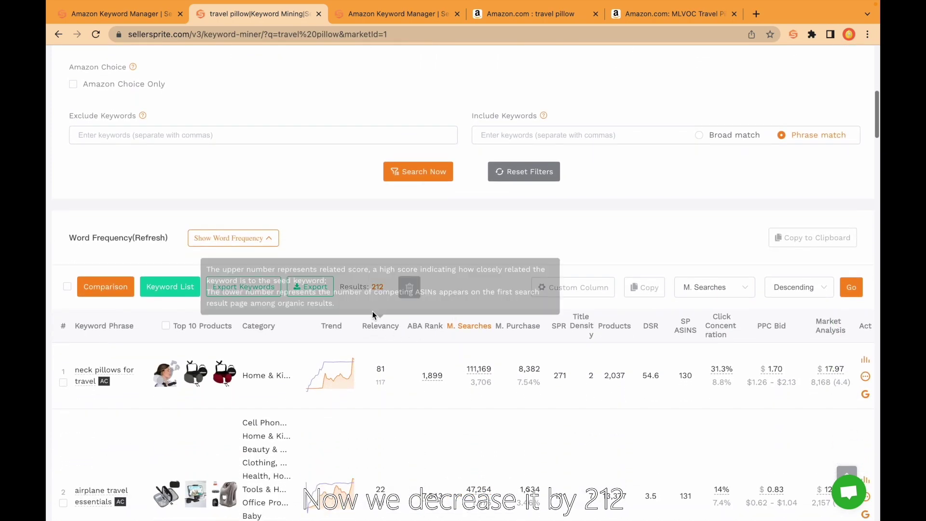
{"action": "scroll", "coordinate": [325, 295], "scroll_direction": "down", "scroll_amount": 5}
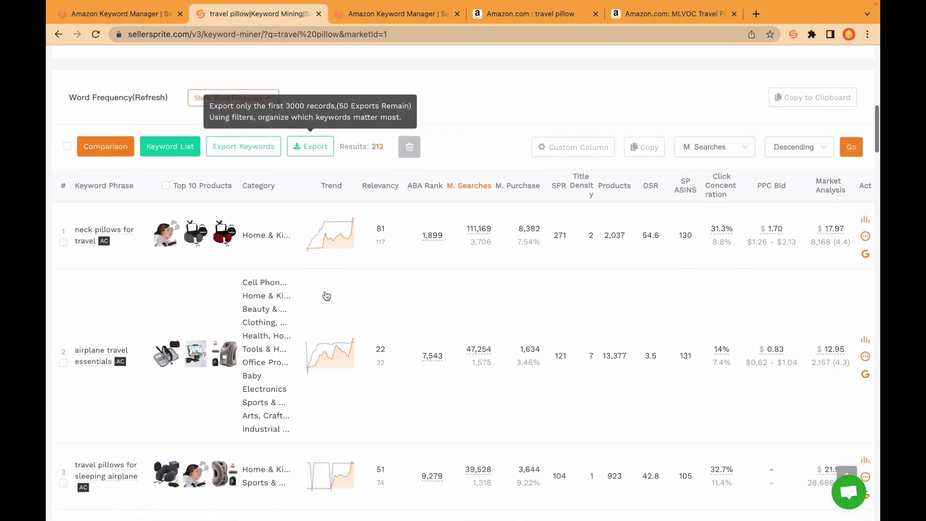
{"action": "scroll", "coordinate": [221, 380], "scroll_direction": "down", "scroll_amount": 3}
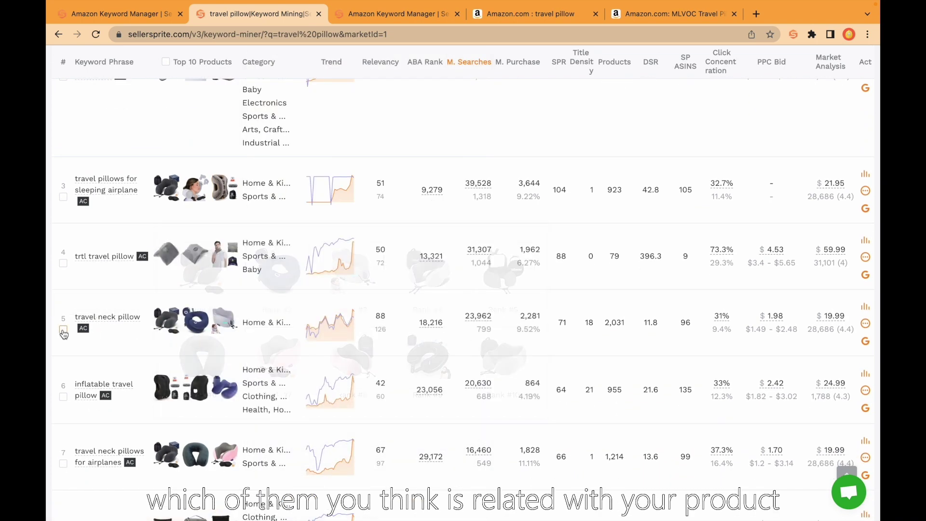
{"action": "left_click", "coordinate": [64, 329]}
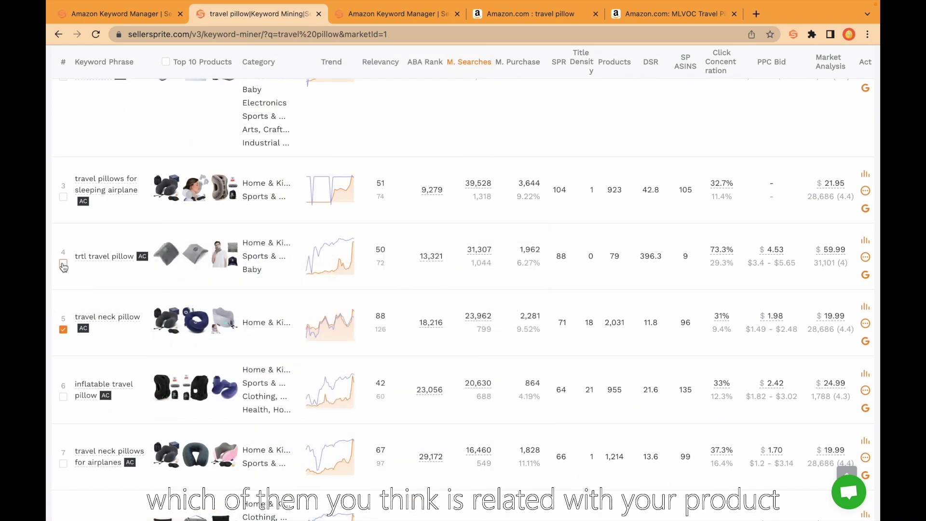
{"action": "left_click", "coordinate": [64, 396]}
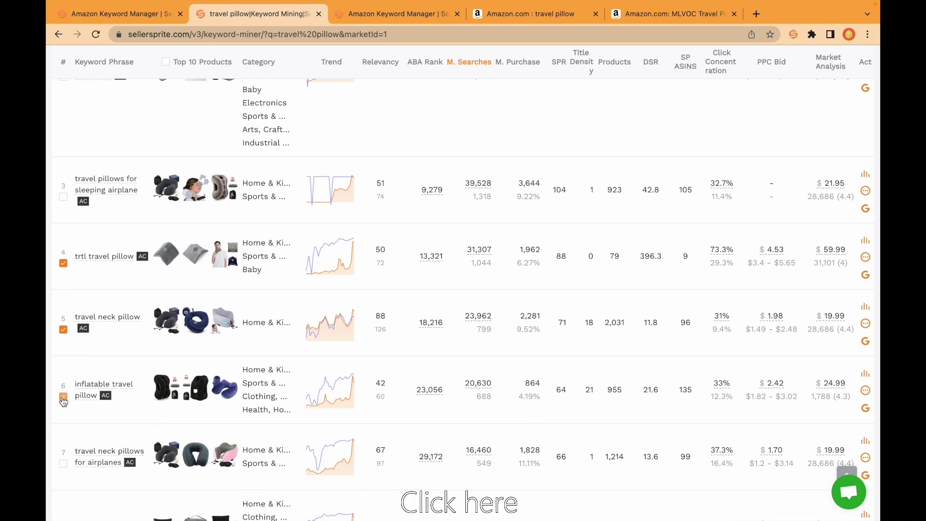
{"action": "scroll", "coordinate": [119, 321], "scroll_direction": "up", "scroll_amount": 6}
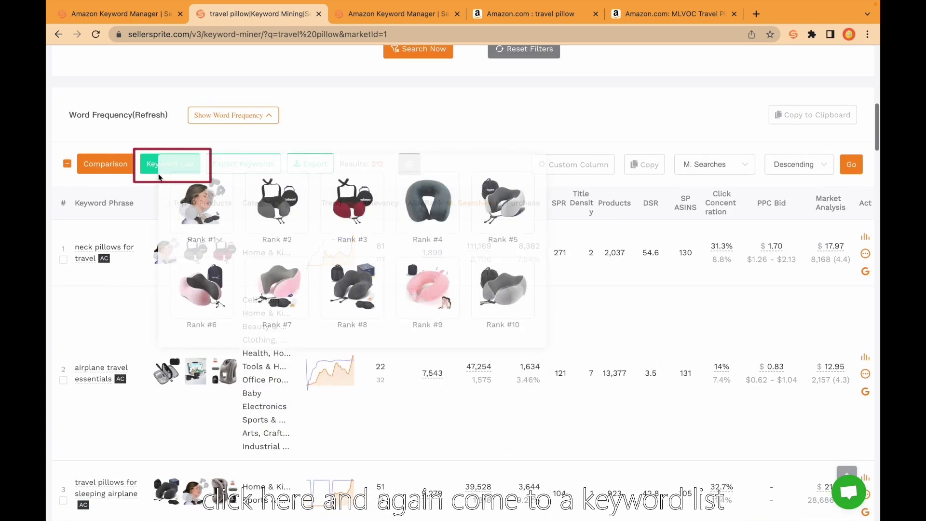
Add the ticked travel pillow mining keywords to the Travel pillow 3 folder and save
{"action": "left_click", "coordinate": [177, 162]}
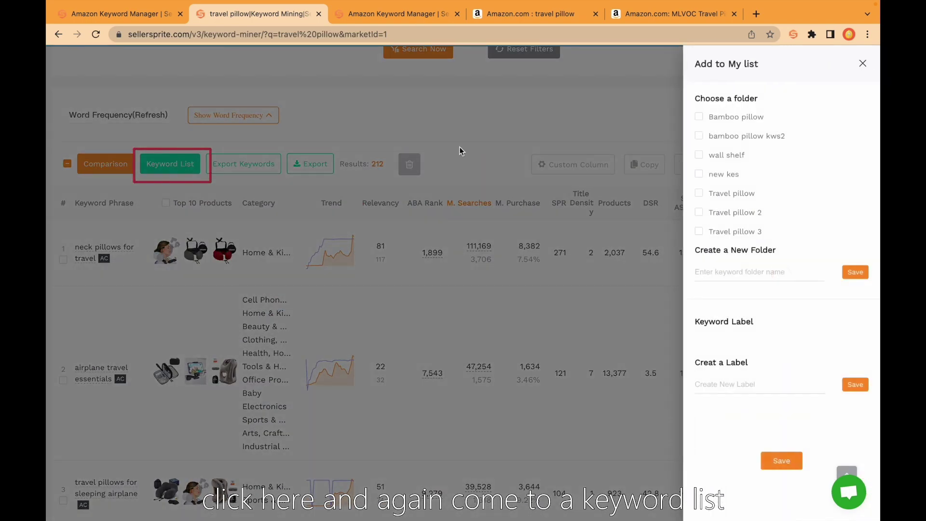
{"action": "left_click", "coordinate": [735, 232]}
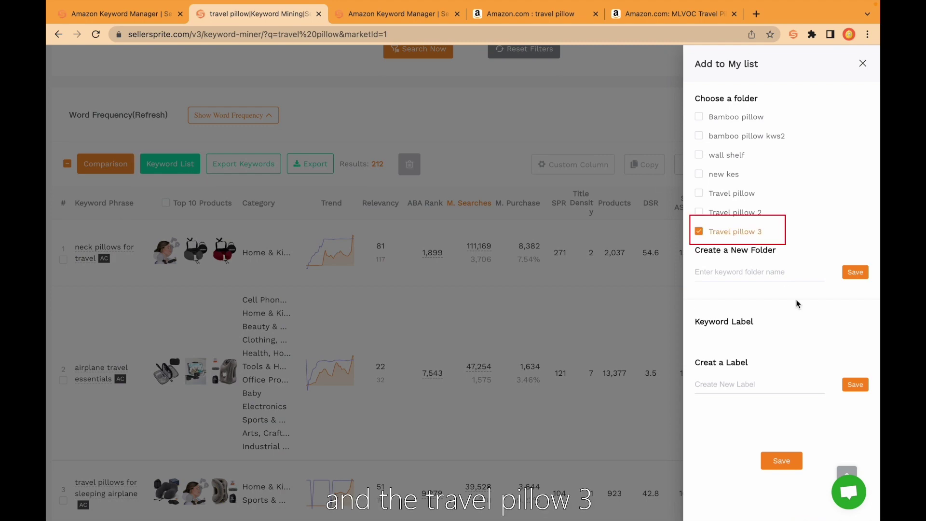
{"action": "left_click", "coordinate": [774, 461]}
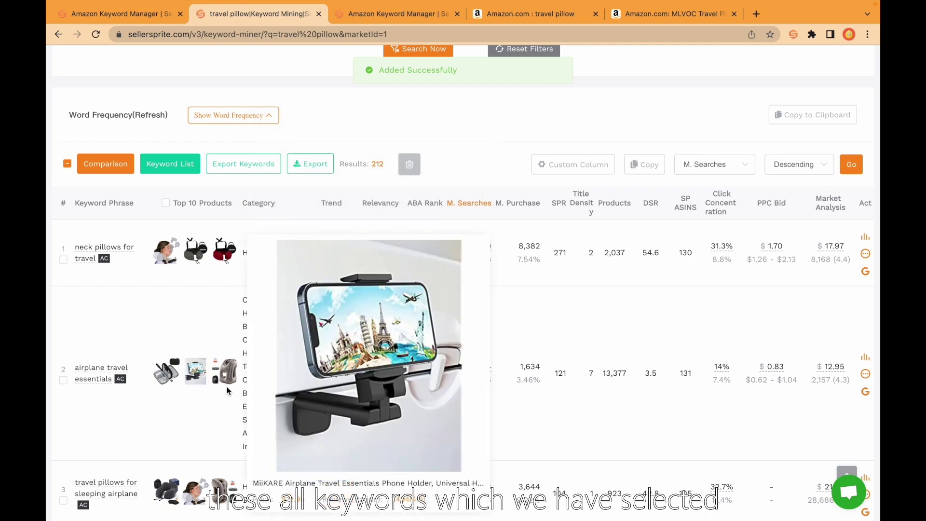
{"action": "scroll", "coordinate": [229, 391], "scroll_direction": "down", "scroll_amount": 2}
{"action": "scroll", "coordinate": [229, 391], "scroll_direction": "down", "scroll_amount": 2}
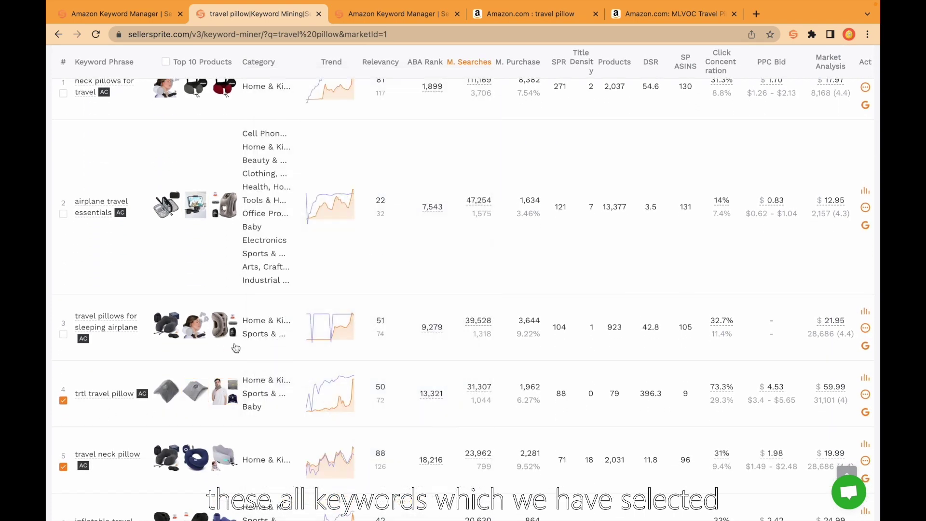
{"action": "scroll", "coordinate": [425, 285], "scroll_direction": "up", "scroll_amount": 10}
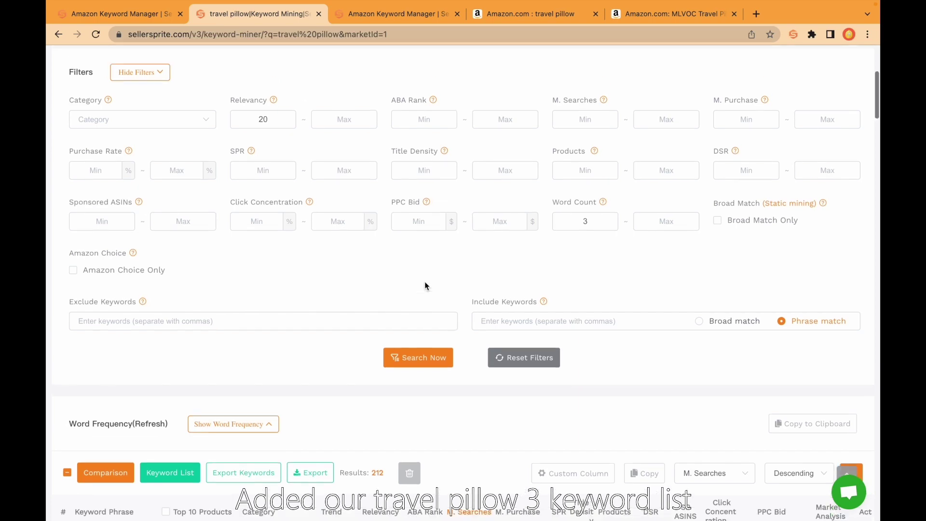
{"action": "scroll", "coordinate": [424, 285], "scroll_direction": "up", "scroll_amount": 5}
Open the Travel pillow 3 folder, holding 31 keywords, from the Keyword List
{"action": "left_click", "coordinate": [397, 160]}
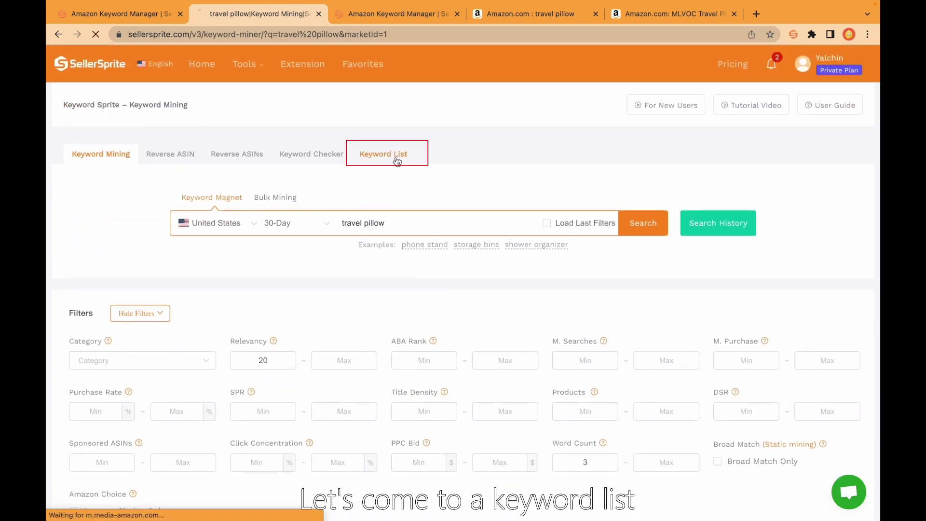
{"action": "scroll", "coordinate": [395, 161], "scroll_direction": "down", "scroll_amount": 4}
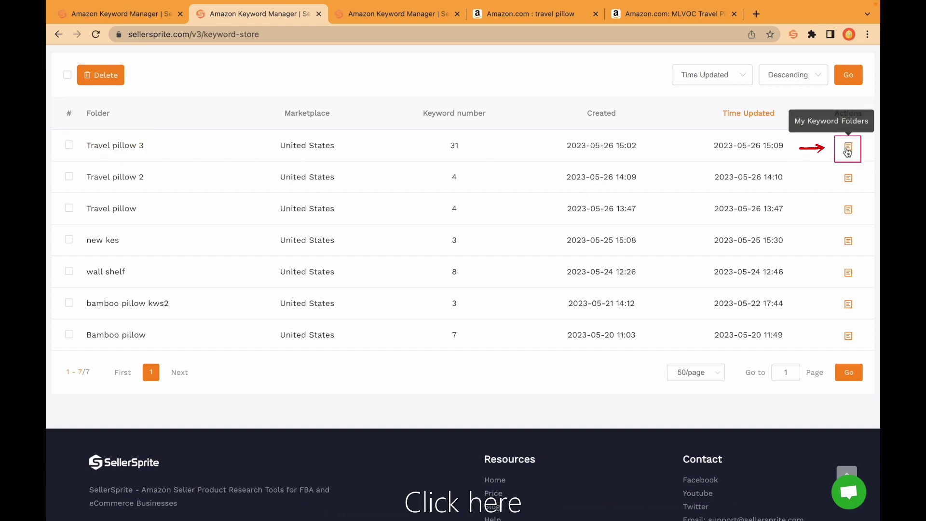
{"action": "left_click", "coordinate": [848, 148]}
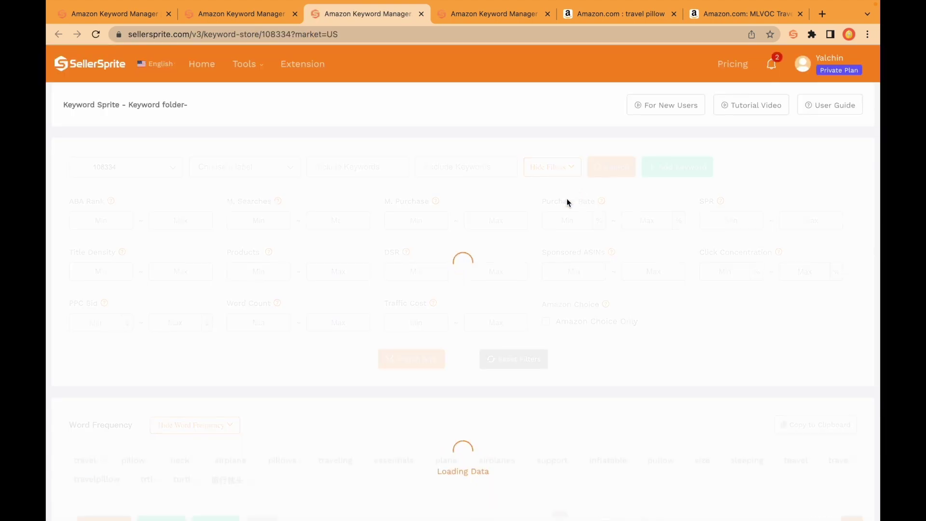
Scroll through Travel pillow 3's 29 saved keywords, led by travel essentials at 435,861 searches
{"action": "scroll", "coordinate": [567, 198], "scroll_direction": "down", "scroll_amount": 1}
{"action": "scroll", "coordinate": [566, 198], "scroll_direction": "down", "scroll_amount": 9}
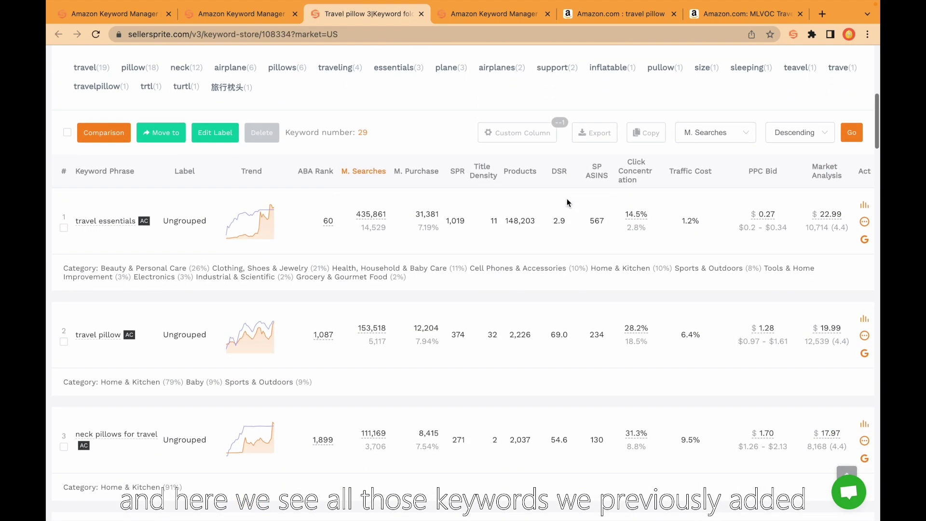
{"action": "scroll", "coordinate": [393, 270], "scroll_direction": "down", "scroll_amount": 1}
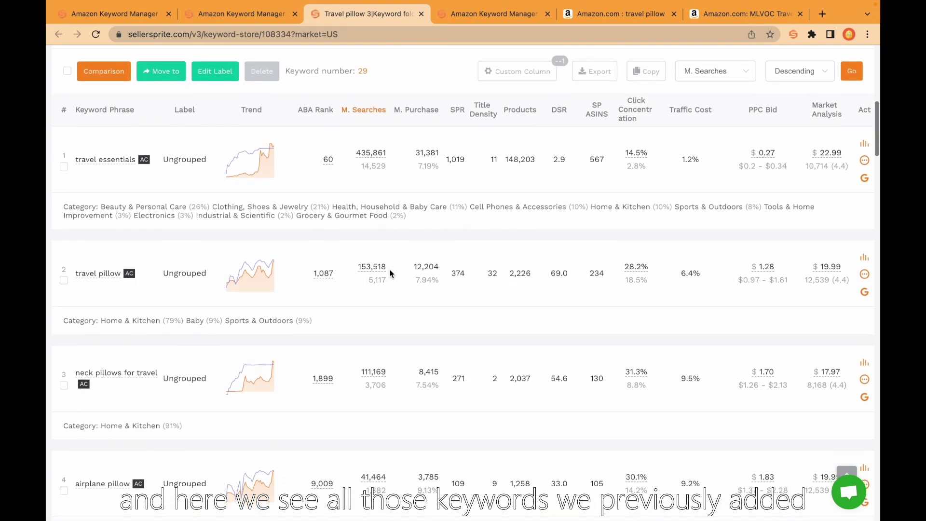
{"action": "scroll", "coordinate": [389, 269], "scroll_direction": "up", "scroll_amount": 1}
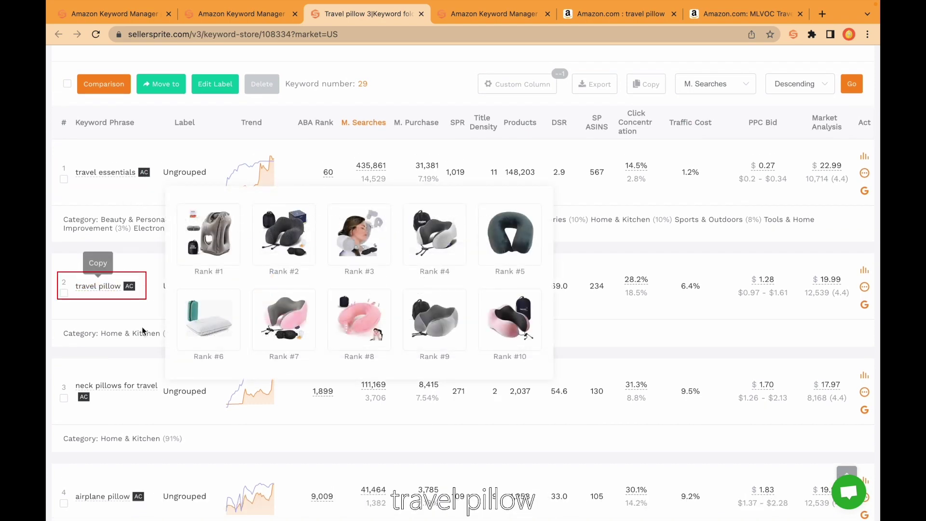
{"action": "mouse_move", "coordinate": [120, 392]}
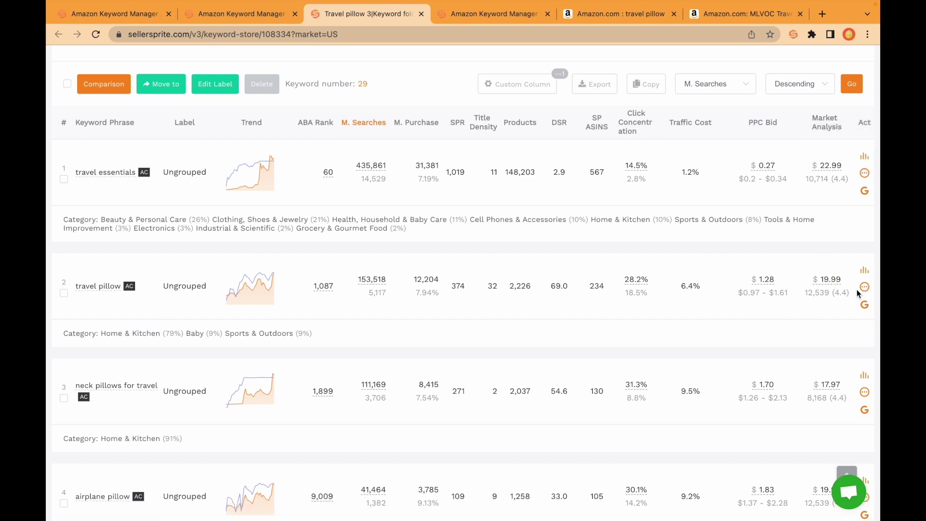
{"action": "mouse_move", "coordinate": [864, 289]}
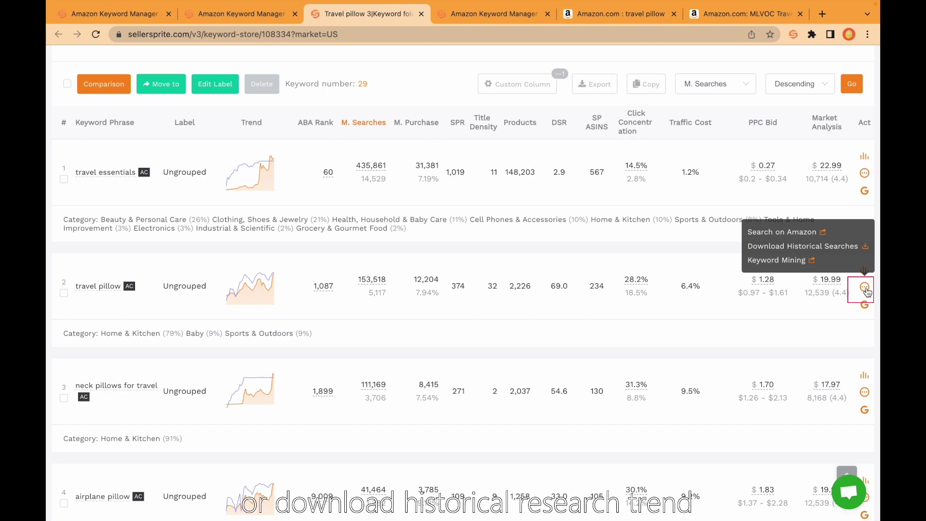
{"action": "scroll", "coordinate": [704, 298], "scroll_direction": "up", "scroll_amount": 8}
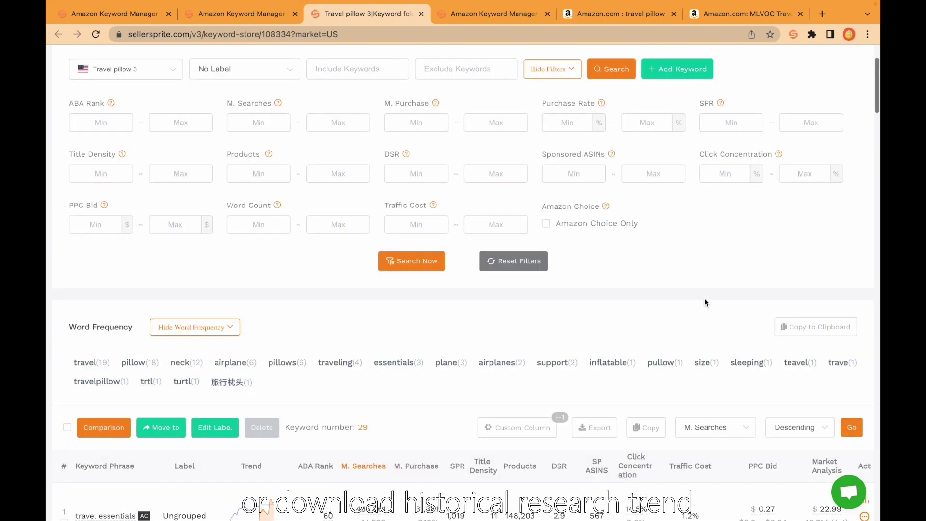